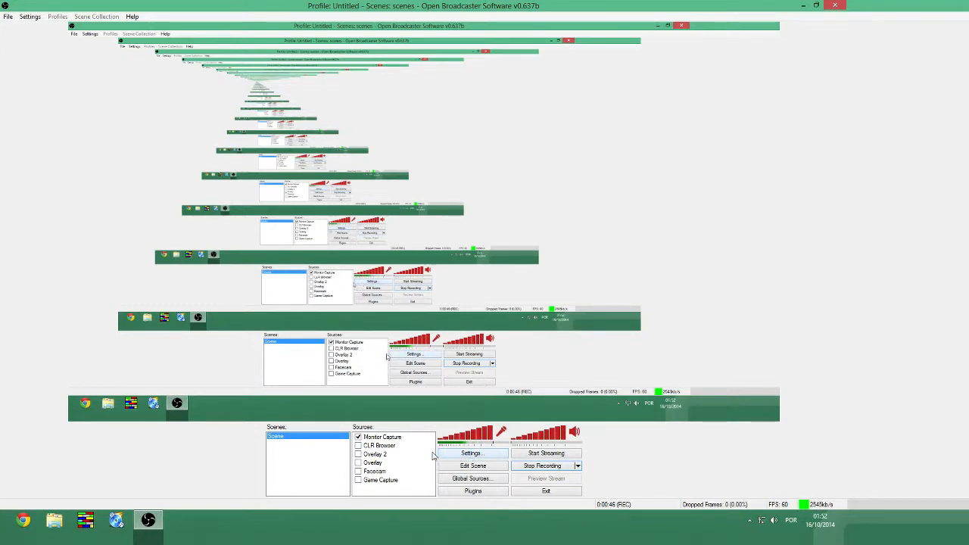
# Open the program settings and examine the language choices in the general settings
pyautogui.click(470, 454)
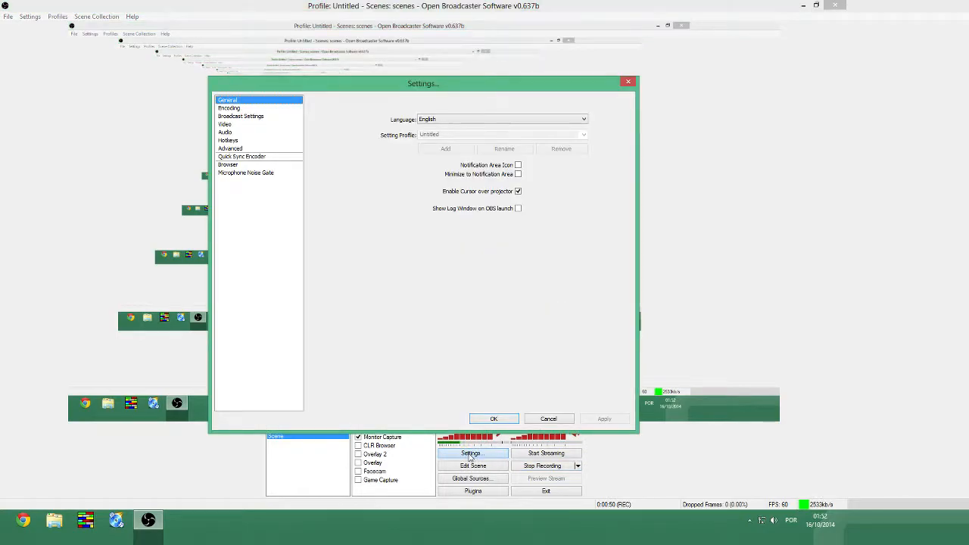
pyautogui.moveTo(425, 86); pyautogui.dragTo(442, 62)
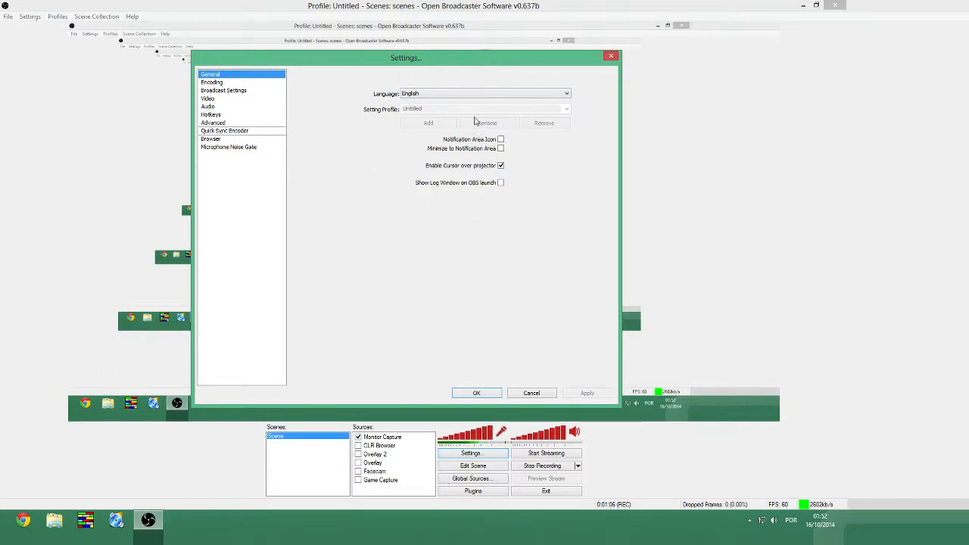
pyautogui.click(439, 96)
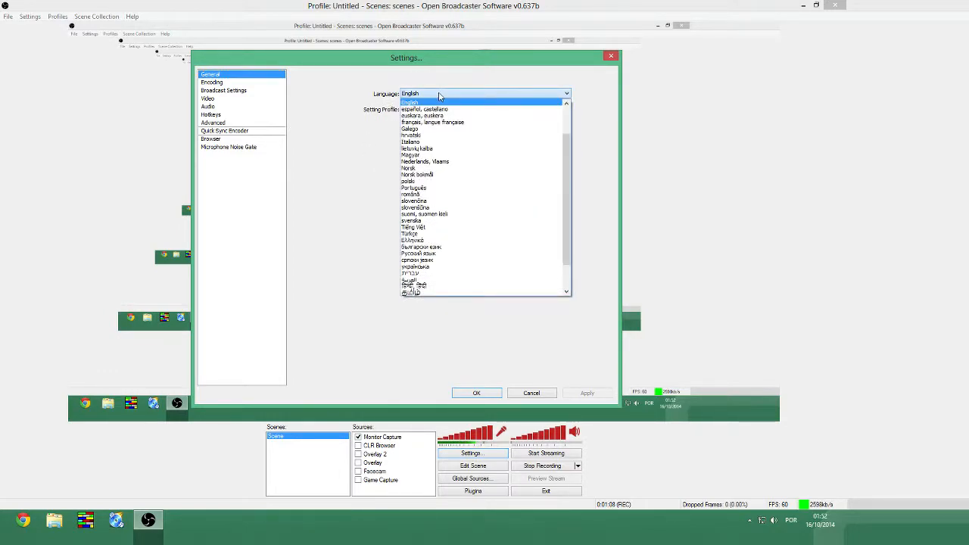
pyautogui.click(218, 243)
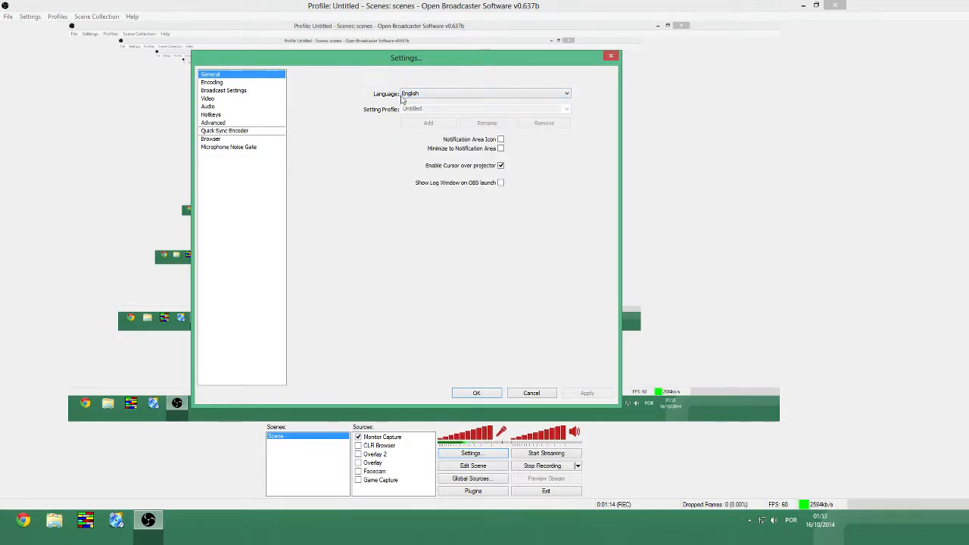
# Examine the video and audio encoding settings, including the available audio bitrates
pyautogui.click(212, 83)
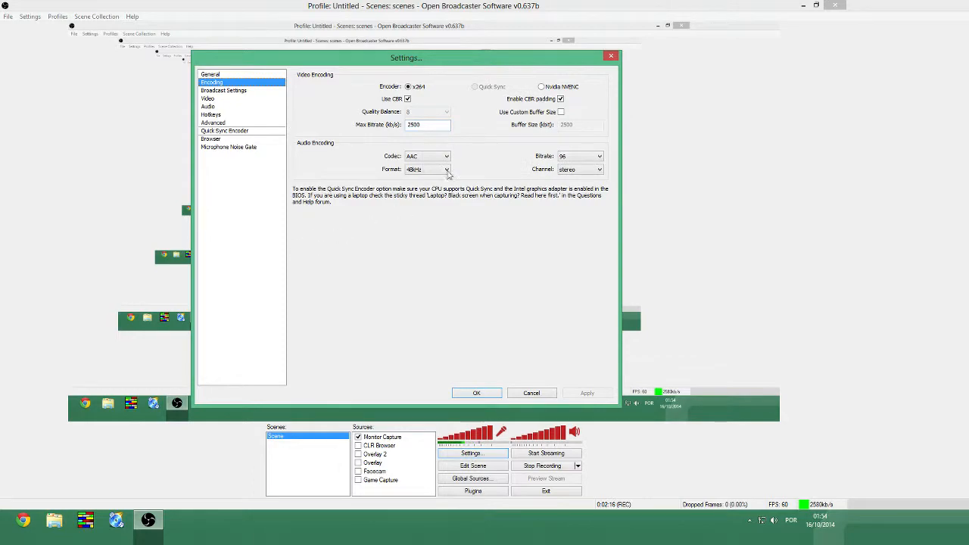
pyautogui.moveTo(438, 126)
pyautogui.click(593, 158)
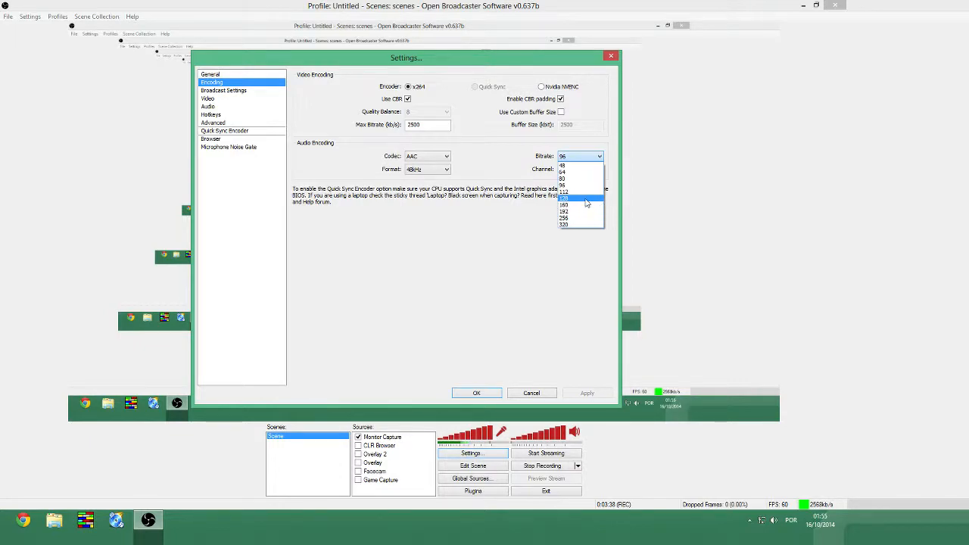
pyautogui.click(532, 161)
pyautogui.click(580, 157)
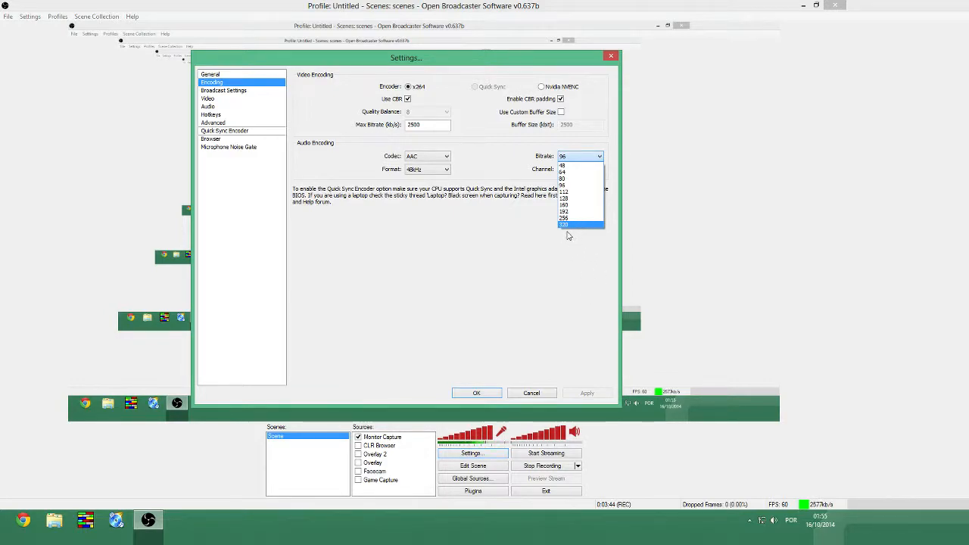
pyautogui.click(514, 178)
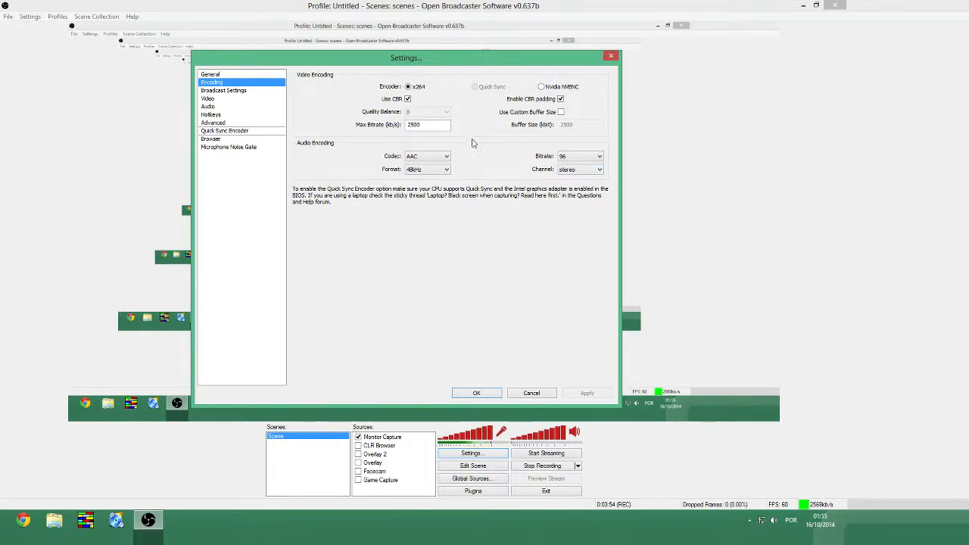
# Review the broadcast settings, including the choices for mode, streaming service and FMS URL server
pyautogui.click(222, 91)
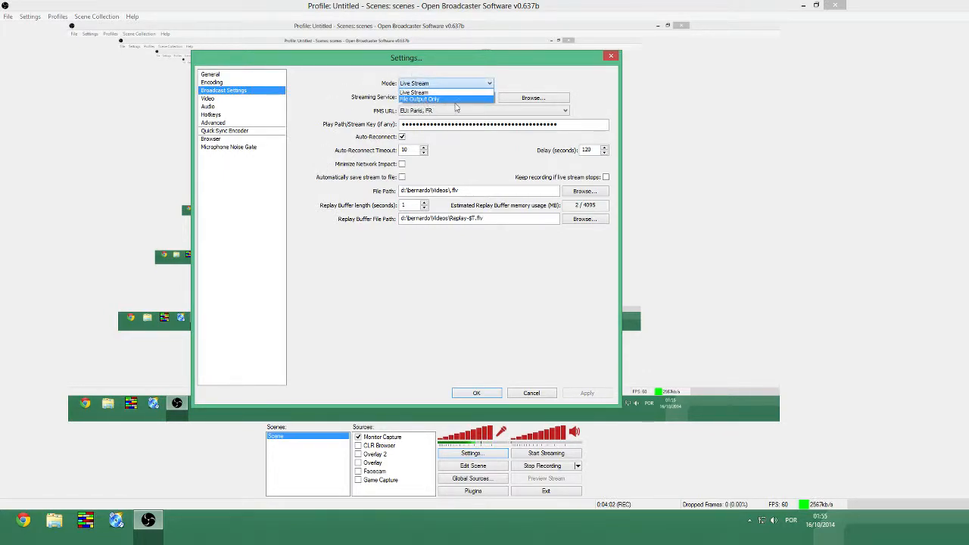
pyautogui.click(479, 80)
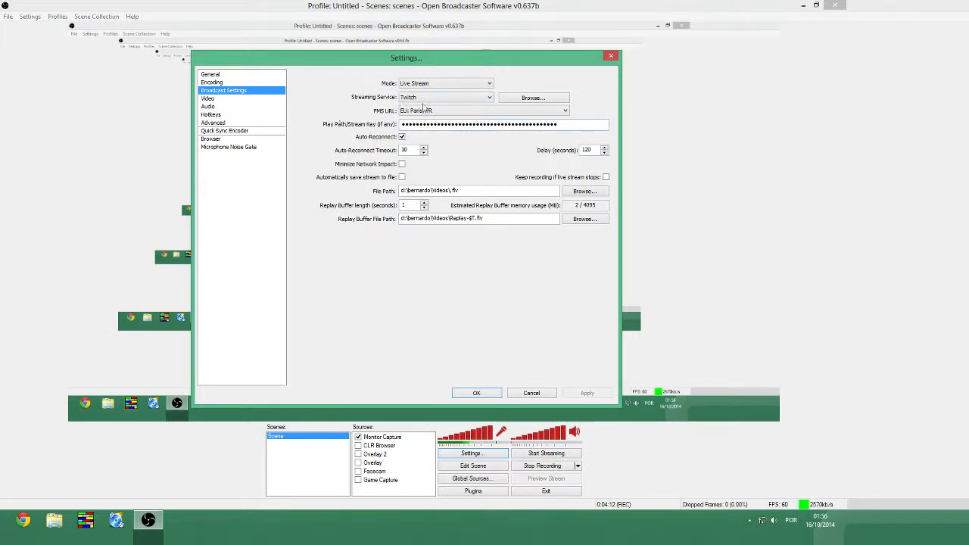
pyautogui.click(474, 100)
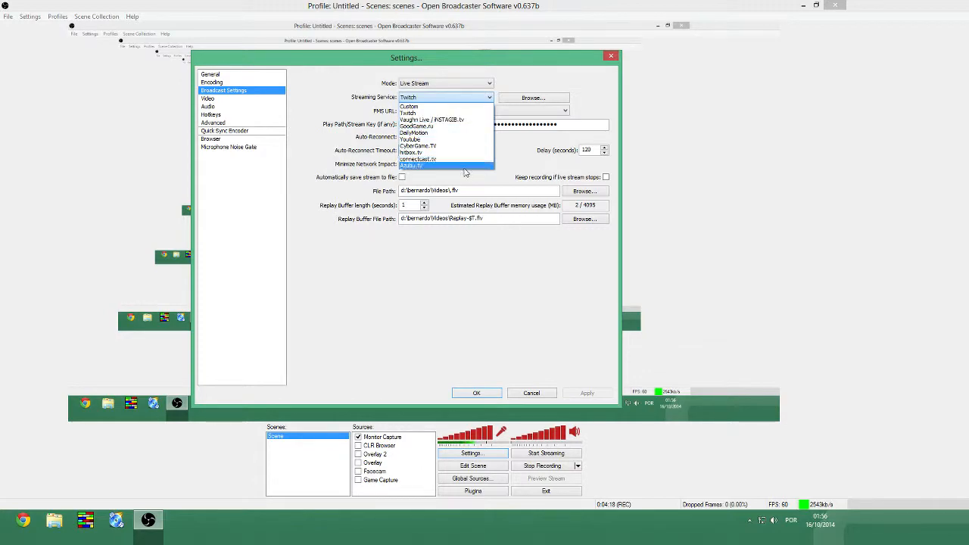
pyautogui.click(364, 97)
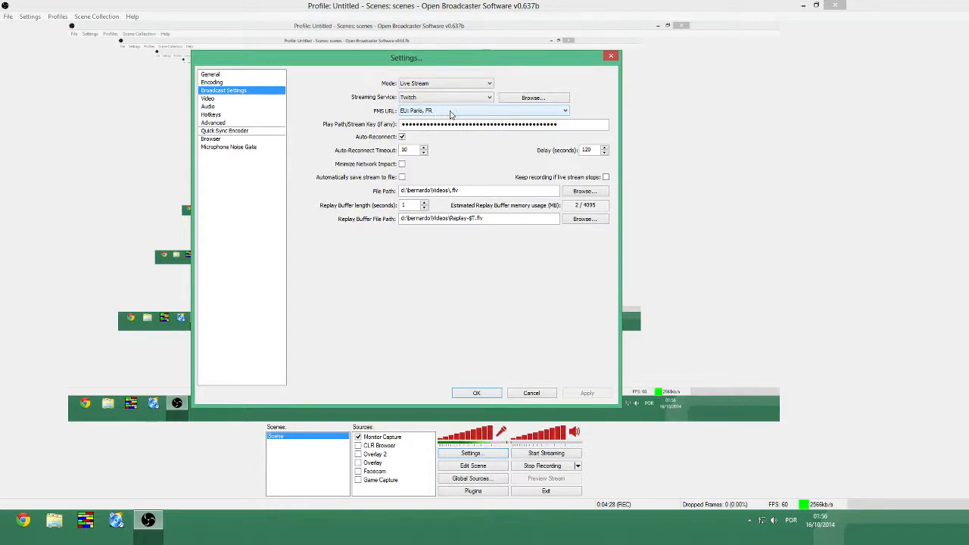
pyautogui.click(488, 113)
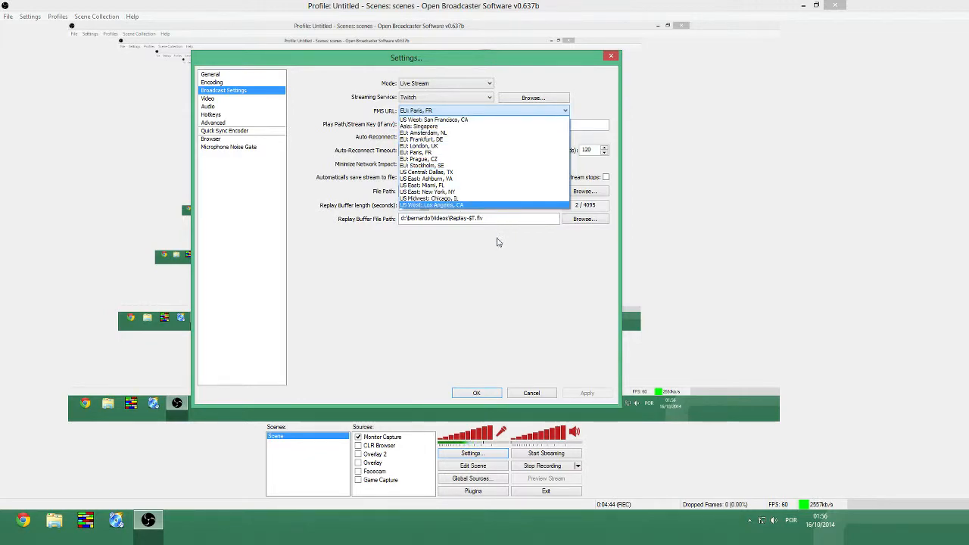
pyautogui.click(484, 274)
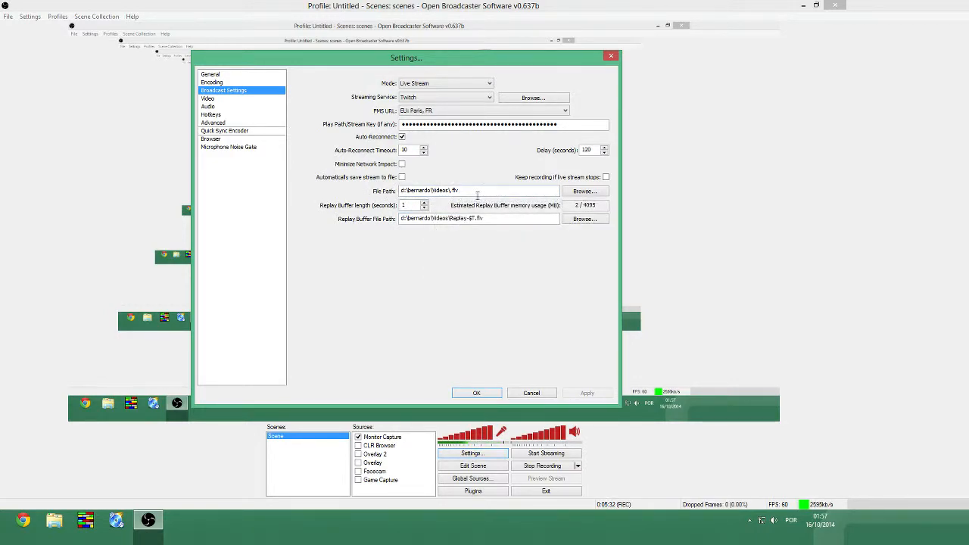
# Review the video settings, reselect the Lanczos (best detail, 36 samples) filter, and go to the audio settings without saving
pyautogui.click(209, 98)
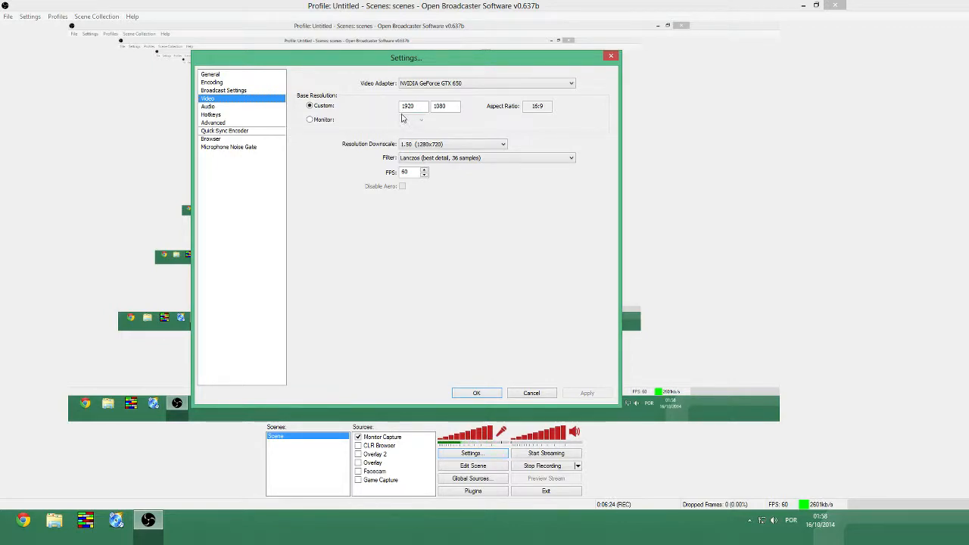
pyautogui.click(434, 163)
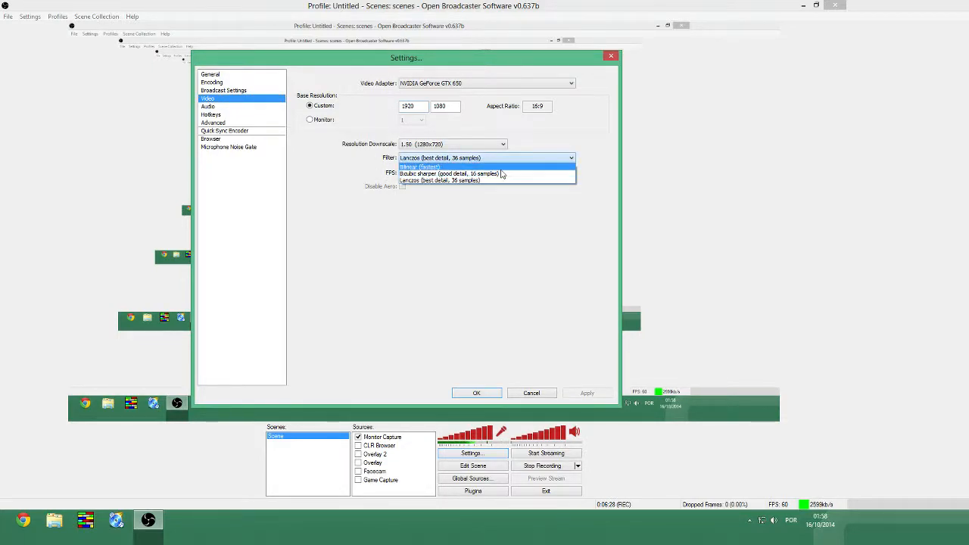
pyautogui.click(502, 181)
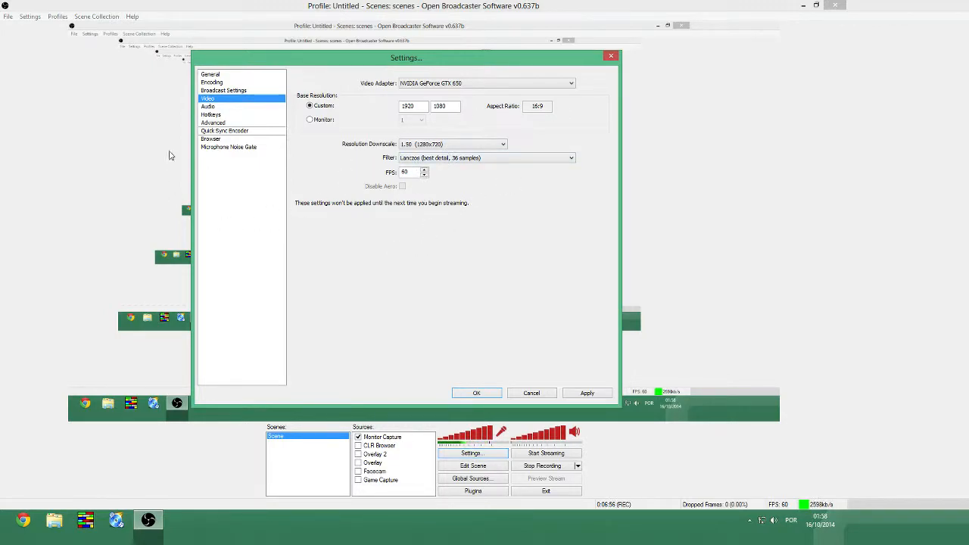
pyautogui.click(240, 106)
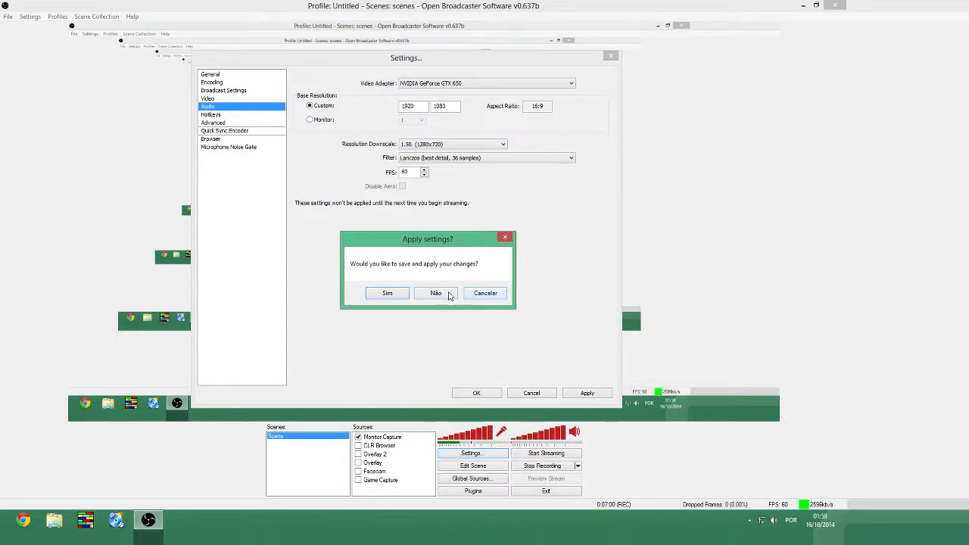
pyautogui.click(453, 296)
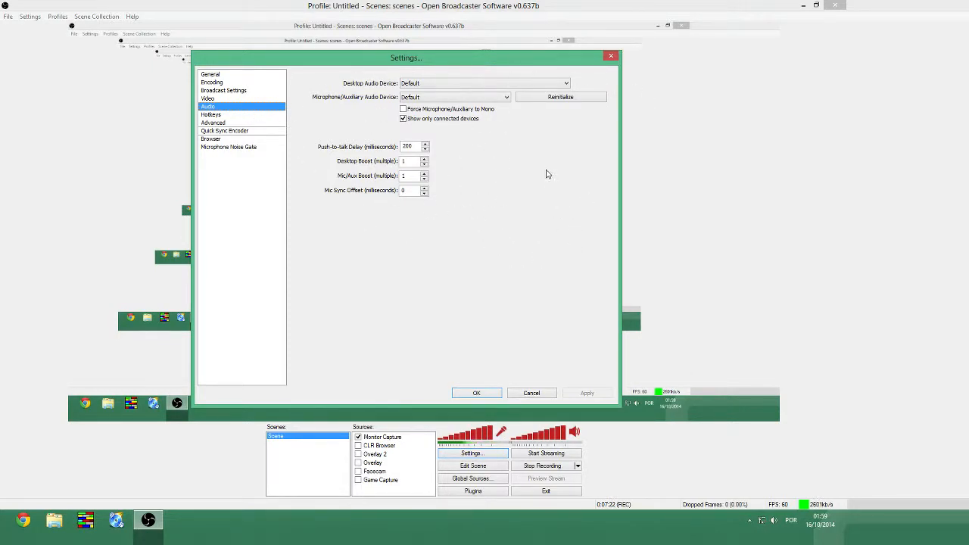
# Look over the hotkey assignments and examine the x264 CPU preset choices in the advanced settings
pyautogui.click(238, 116)
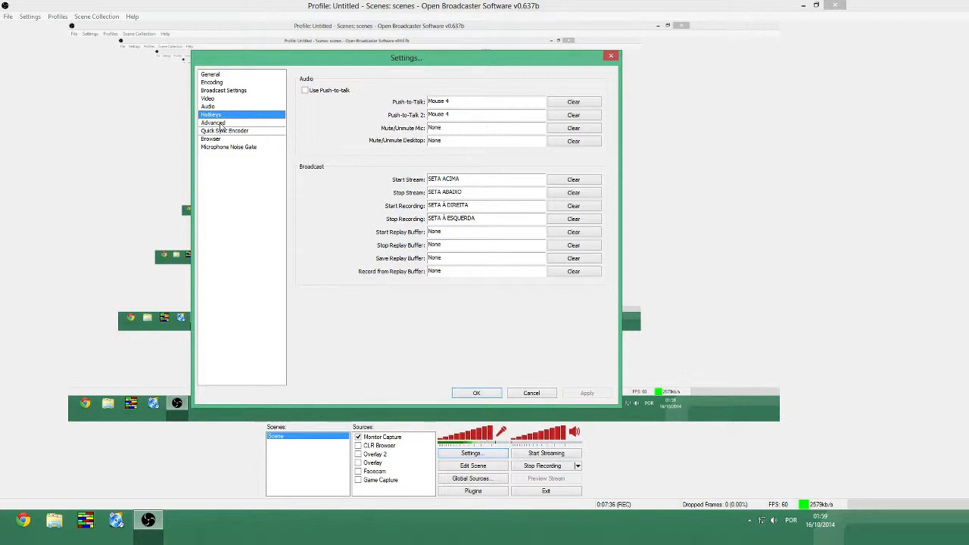
pyautogui.click(214, 123)
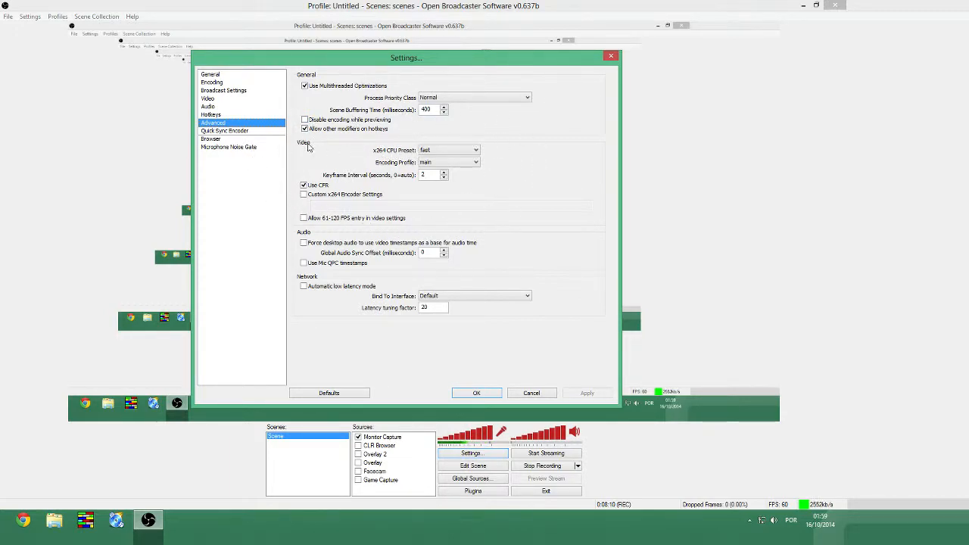
pyautogui.click(457, 150)
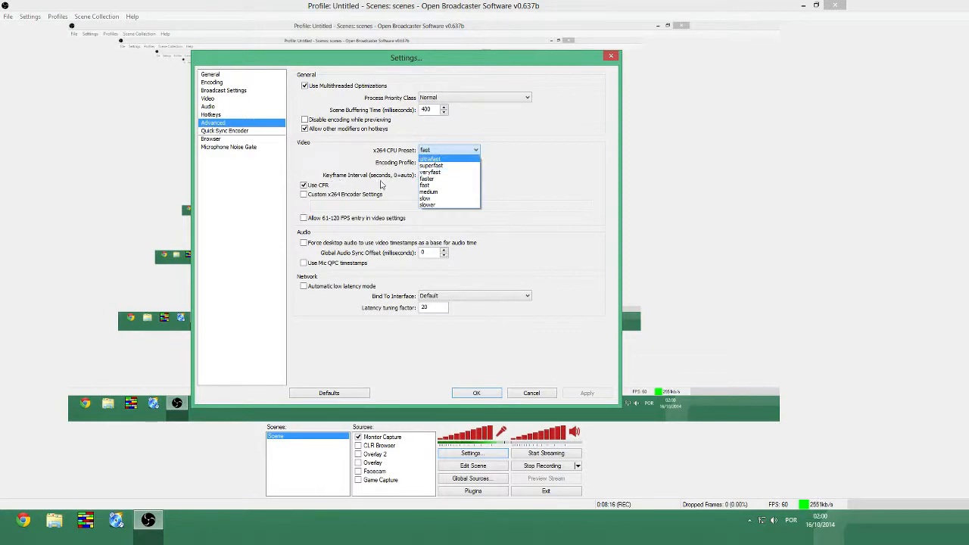
pyautogui.click(545, 177)
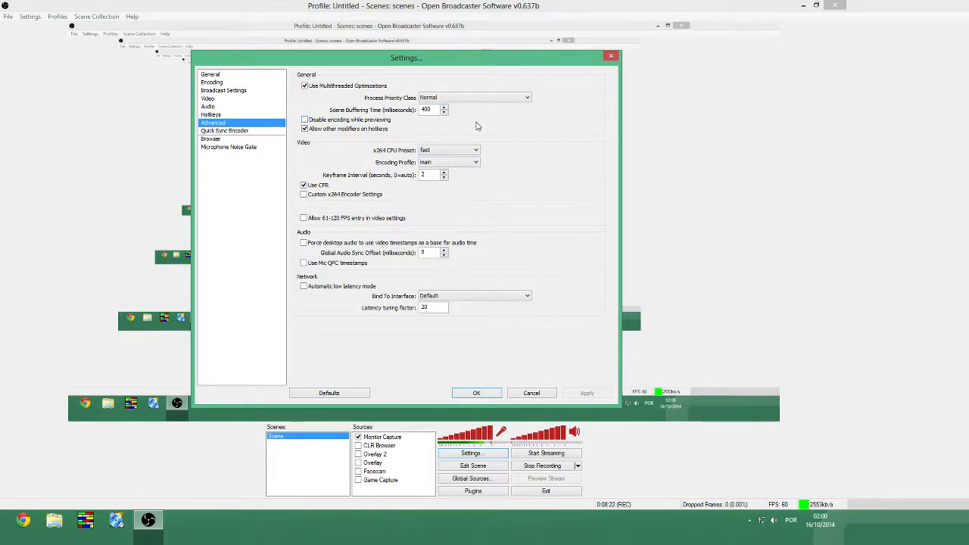
pyautogui.click(469, 152)
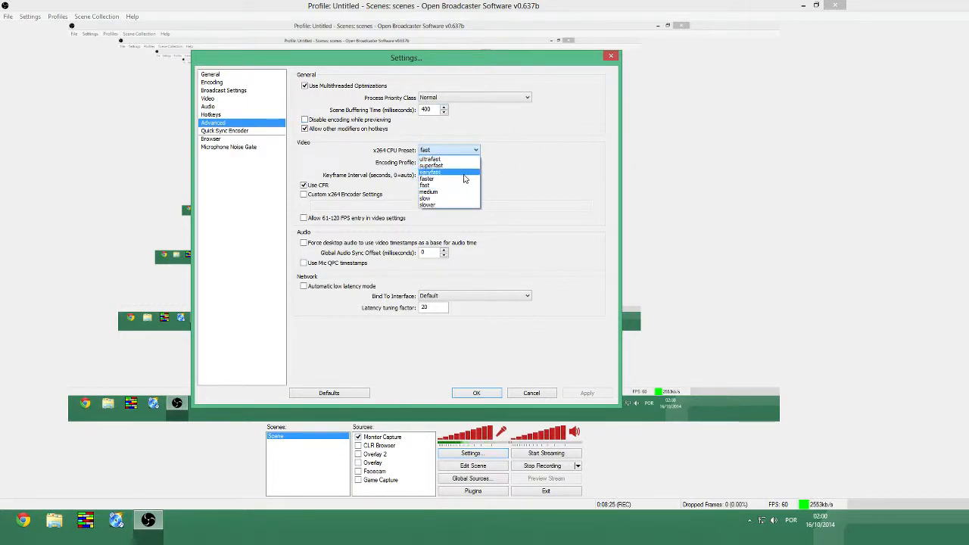
pyautogui.click(478, 185)
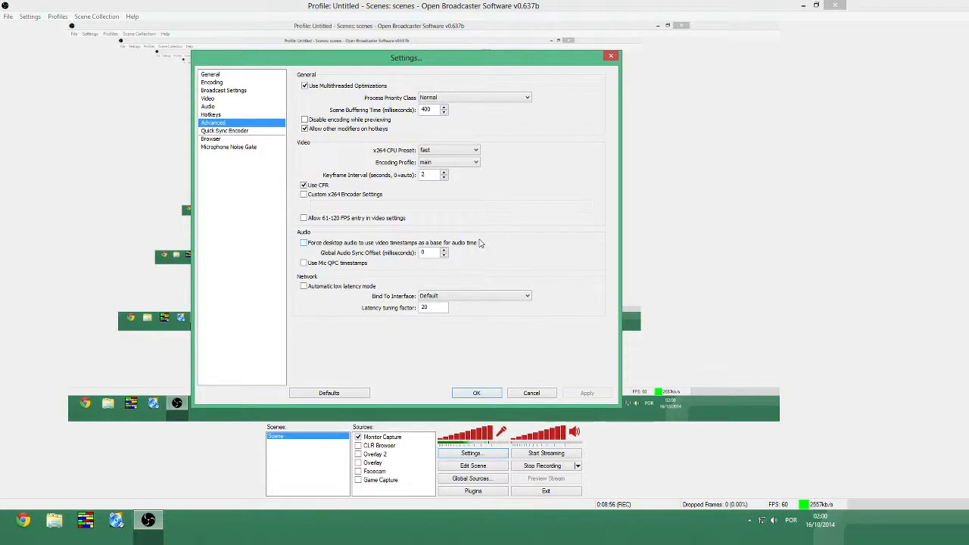
pyautogui.click(472, 151)
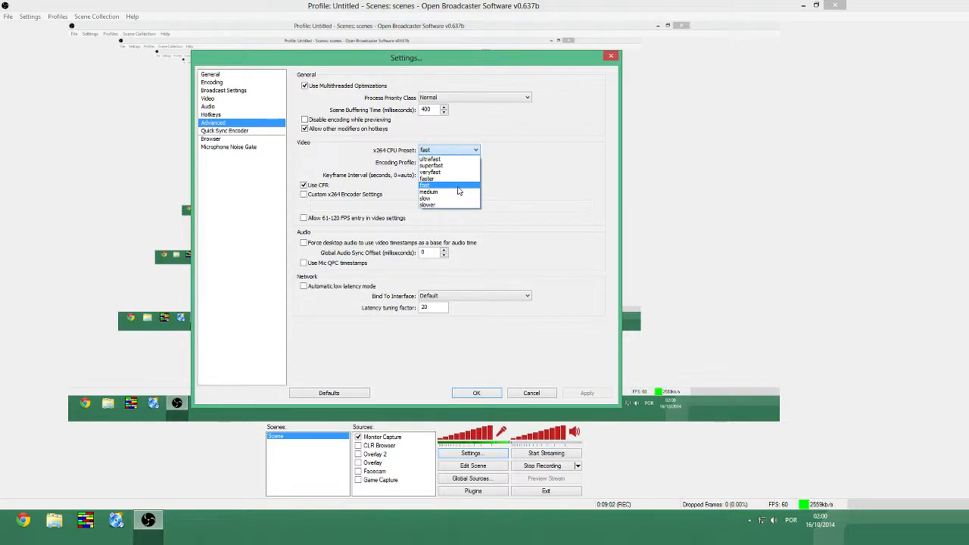
pyautogui.click(470, 150)
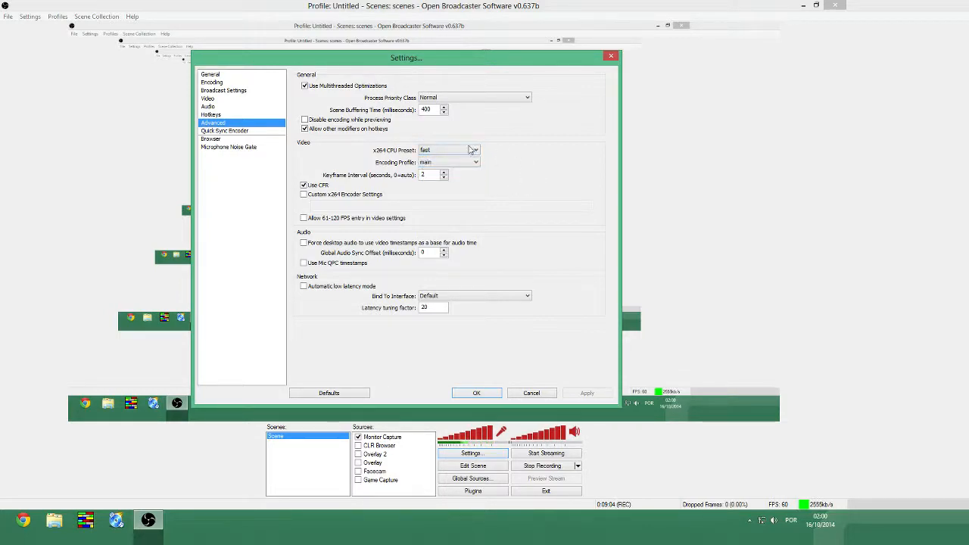
pyautogui.click(473, 150)
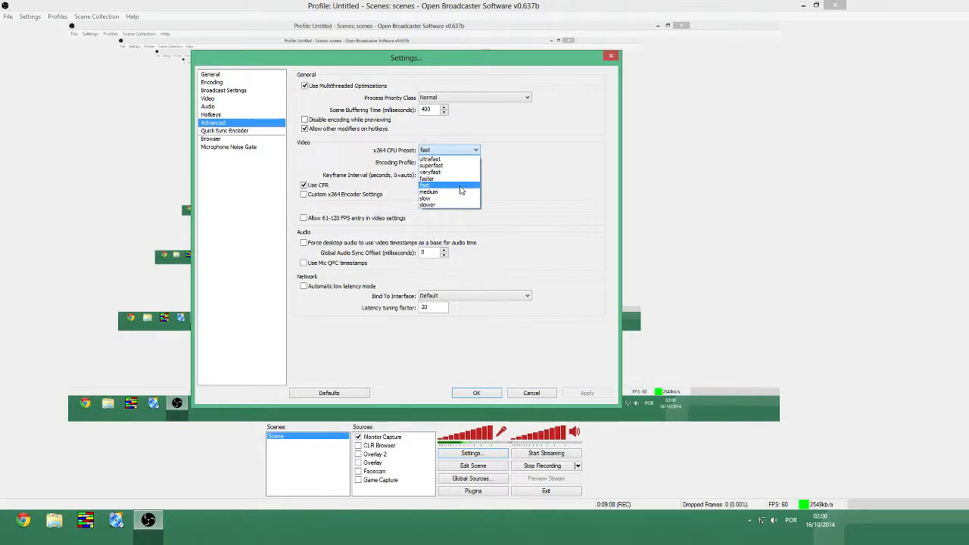
pyautogui.click(485, 209)
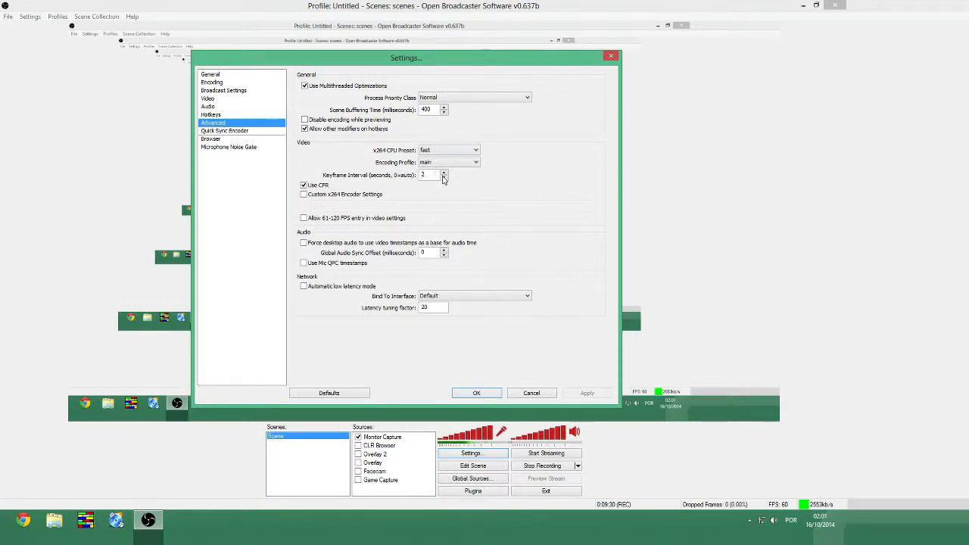
# Look through the Quick Sync Encoder, Browser and Microphone Noise Gate settings, and close the settings without saving
pyautogui.click(247, 131)
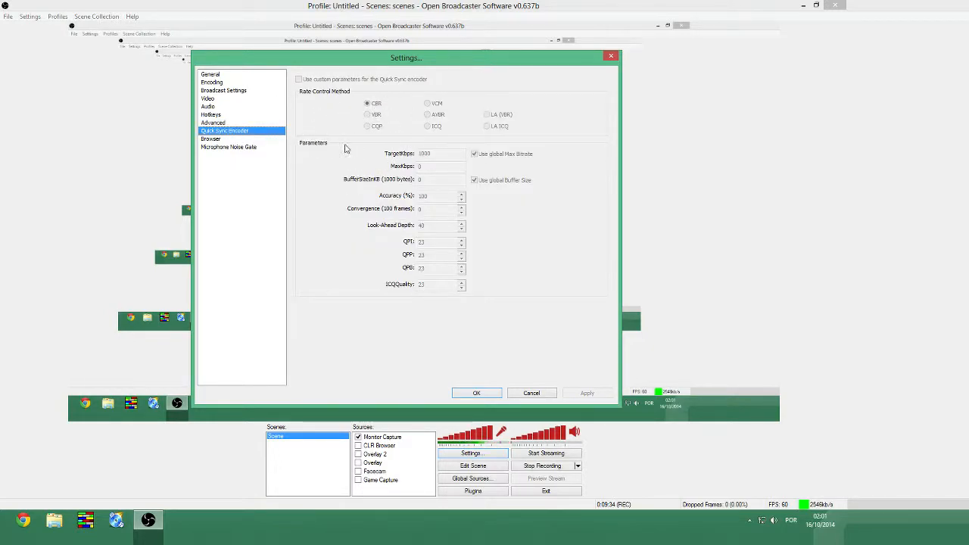
pyautogui.click(212, 139)
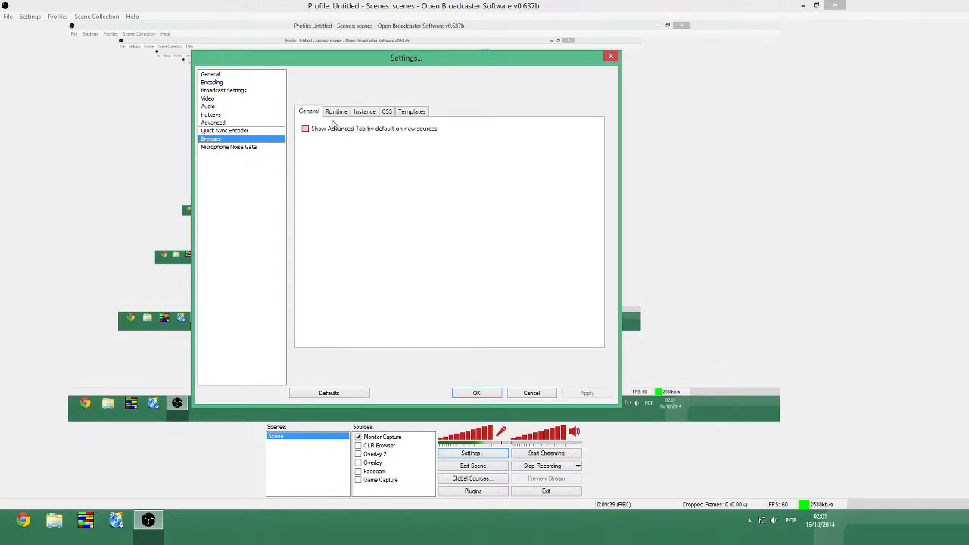
pyautogui.click(224, 148)
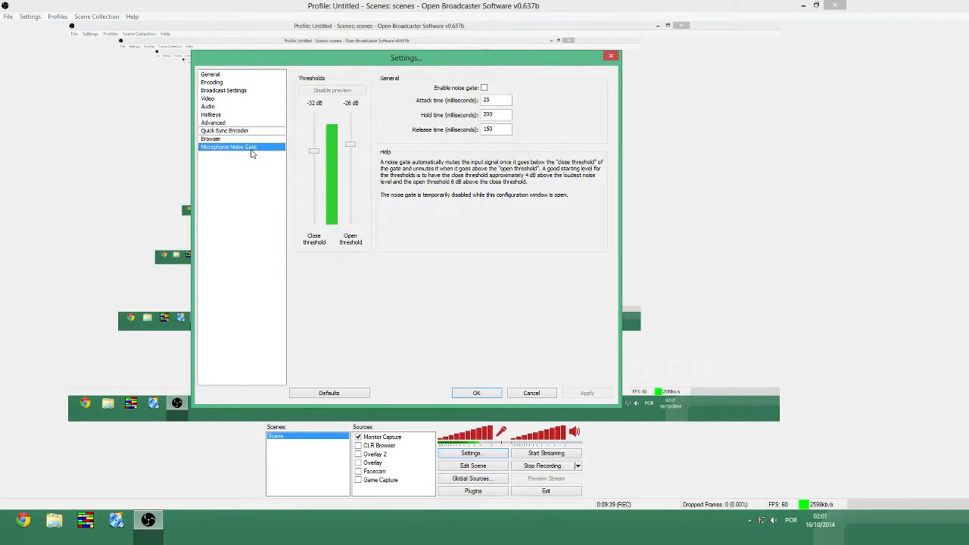
pyautogui.click(537, 397)
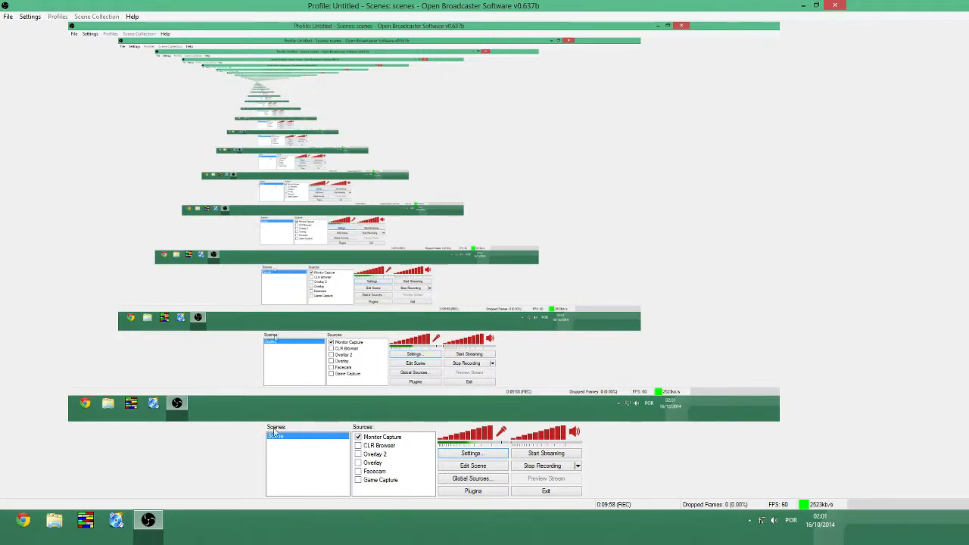
# Check the scene list's commands for adding and managing scenes, and dismiss them without choosing any
pyautogui.rightClick(306, 455)
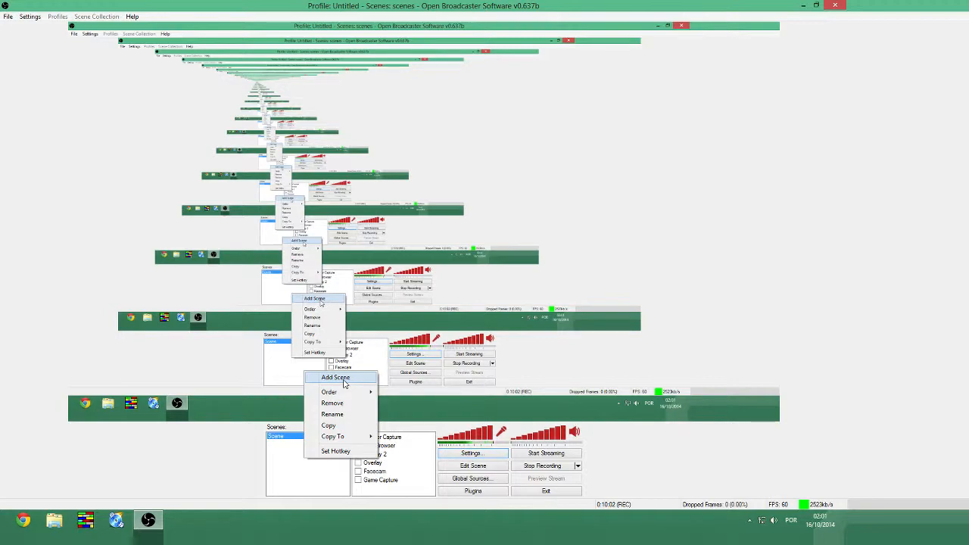
pyautogui.click(278, 464)
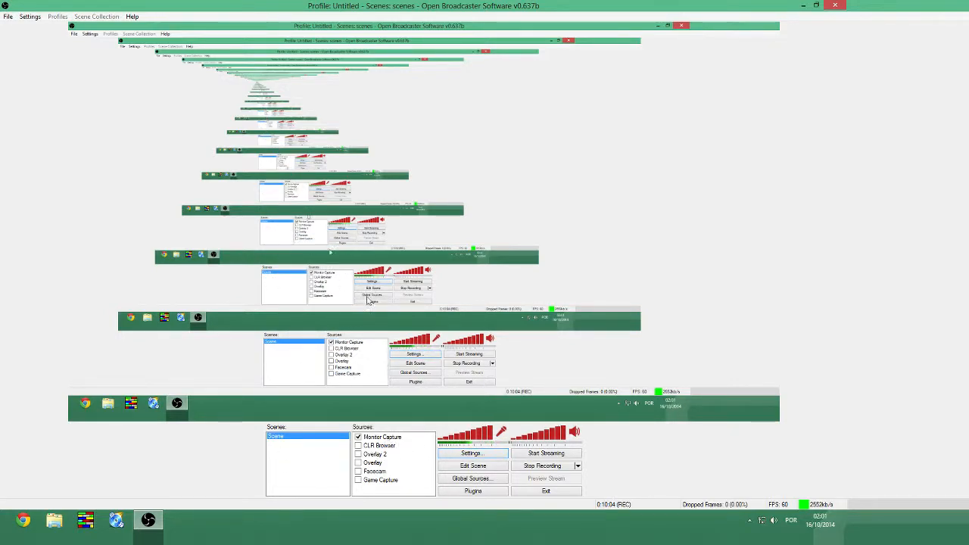
# Begin a Window Capture source named Window 2, check its window choices and Inner Window option, and cancel it
pyautogui.click(388, 439)
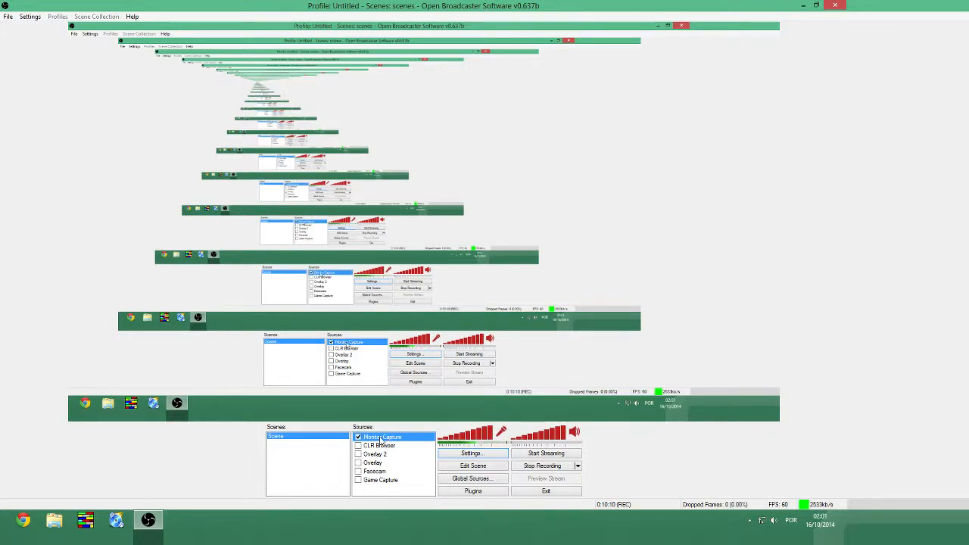
pyautogui.rightClick(373, 488)
pyautogui.moveTo(420, 500)
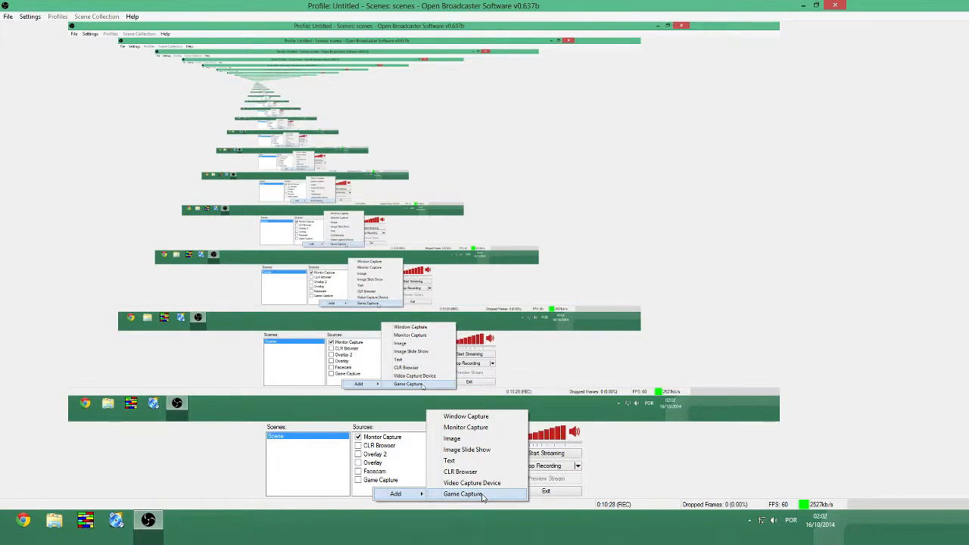
pyautogui.click(479, 421)
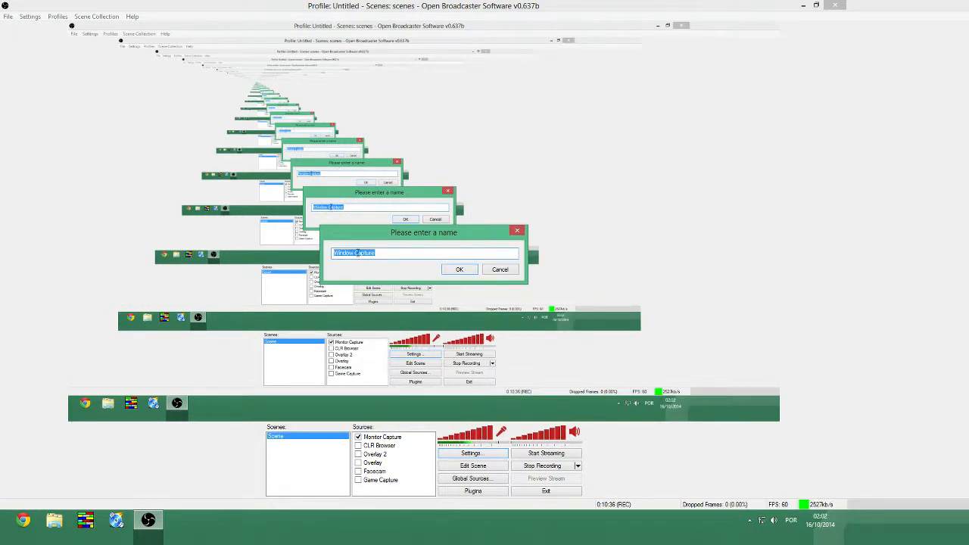
pyautogui.write('W')
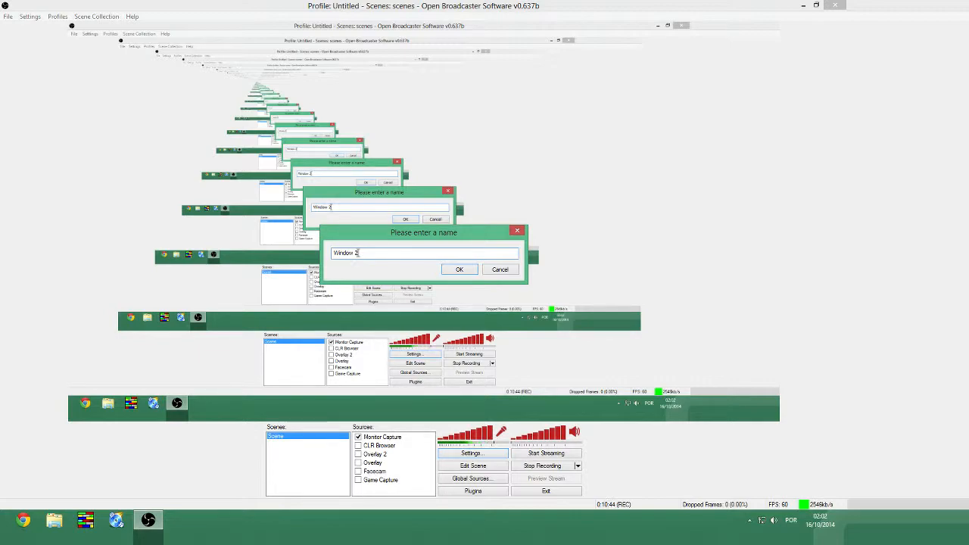
pyautogui.press('Return')
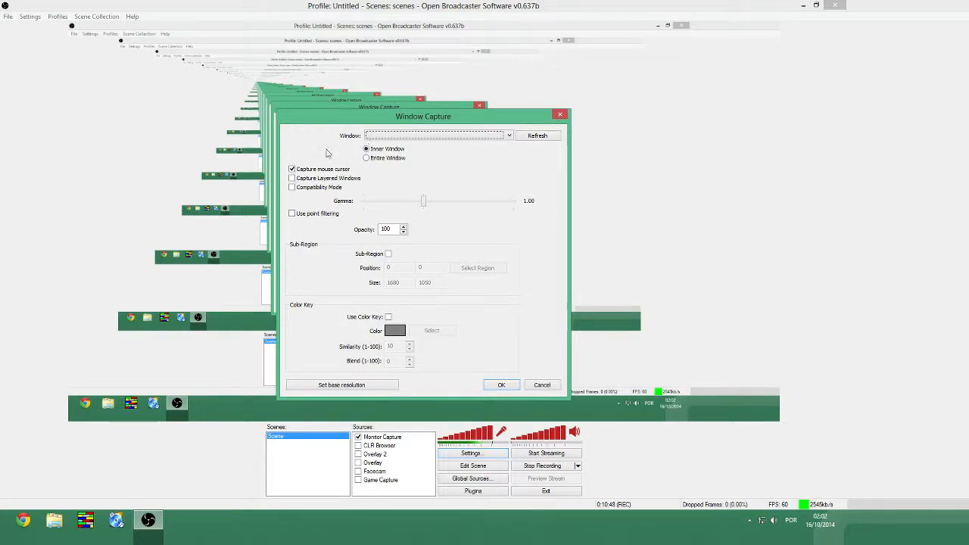
pyautogui.click(367, 149)
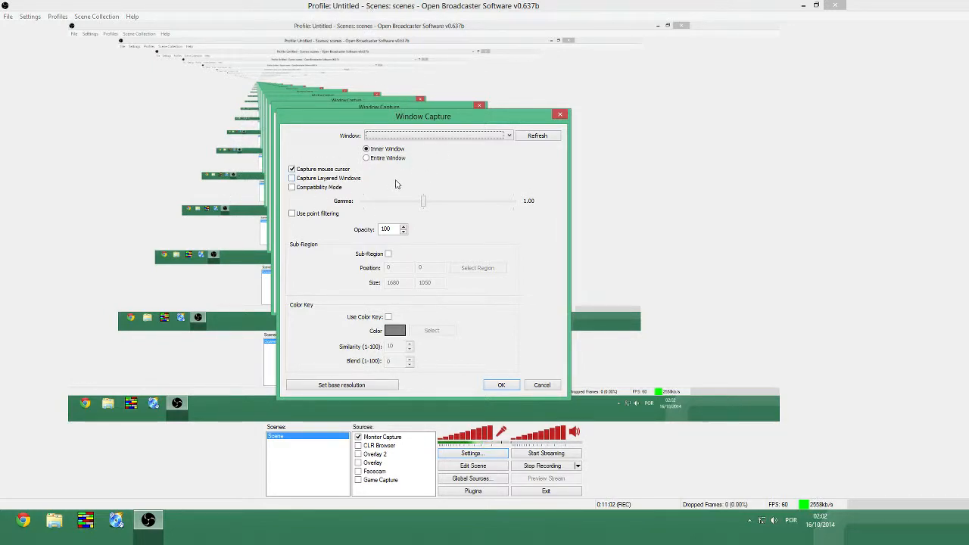
pyautogui.click(496, 137)
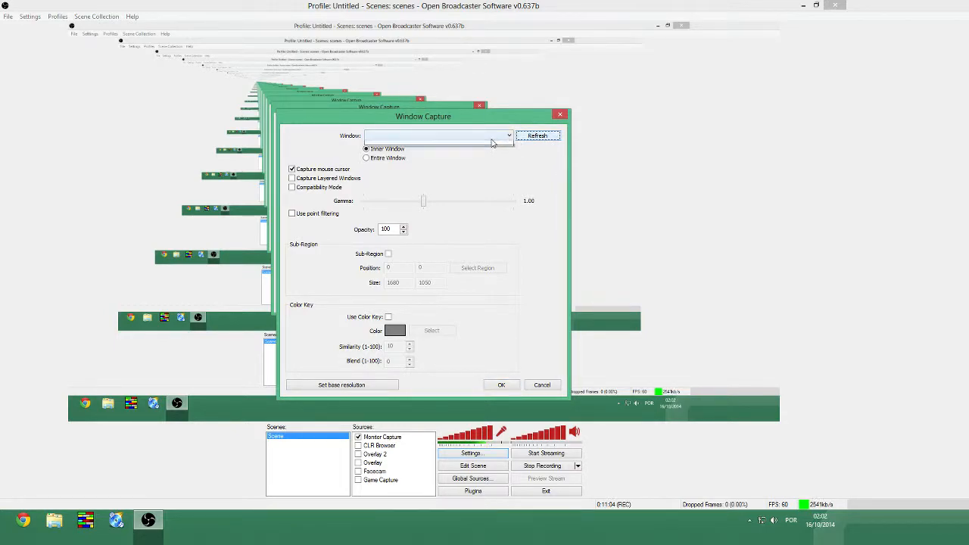
pyautogui.click(450, 146)
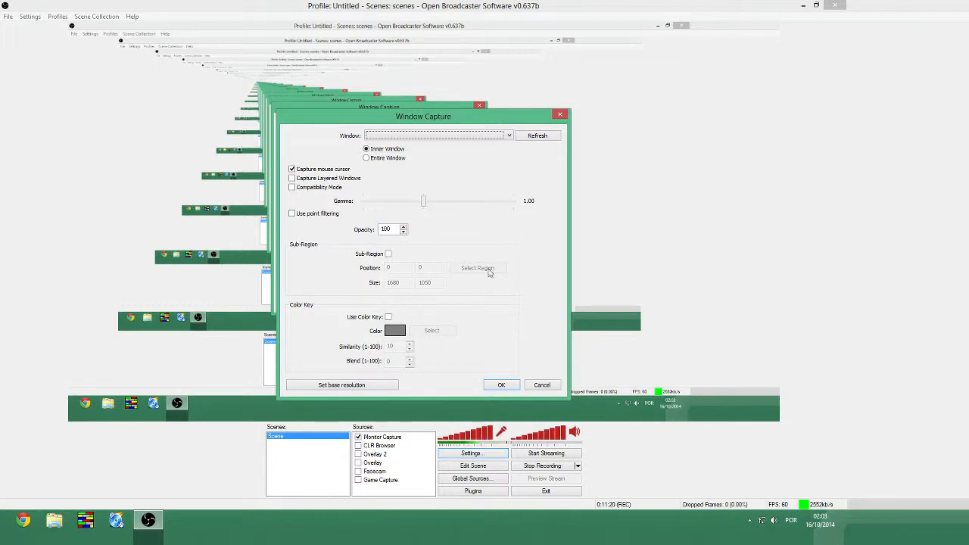
pyautogui.click(542, 385)
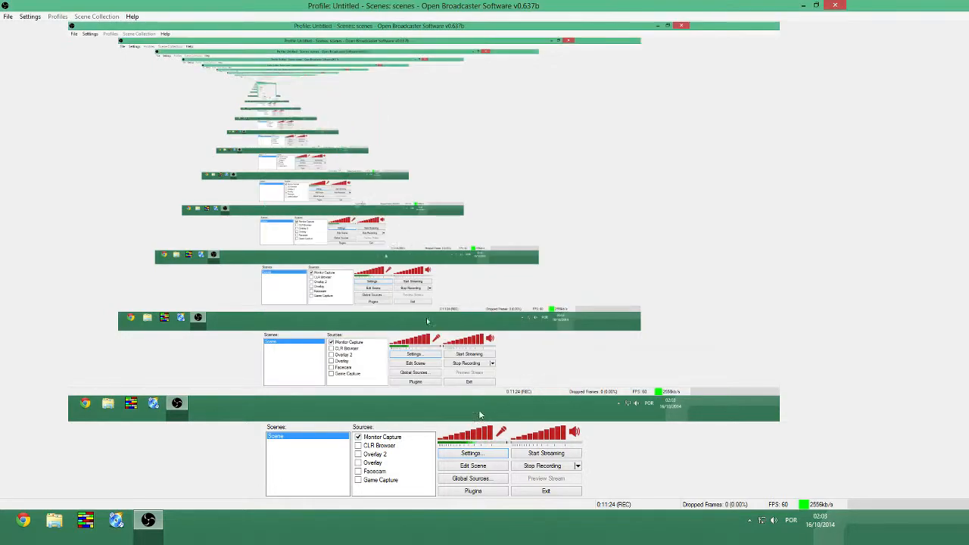
pyautogui.click(402, 440)
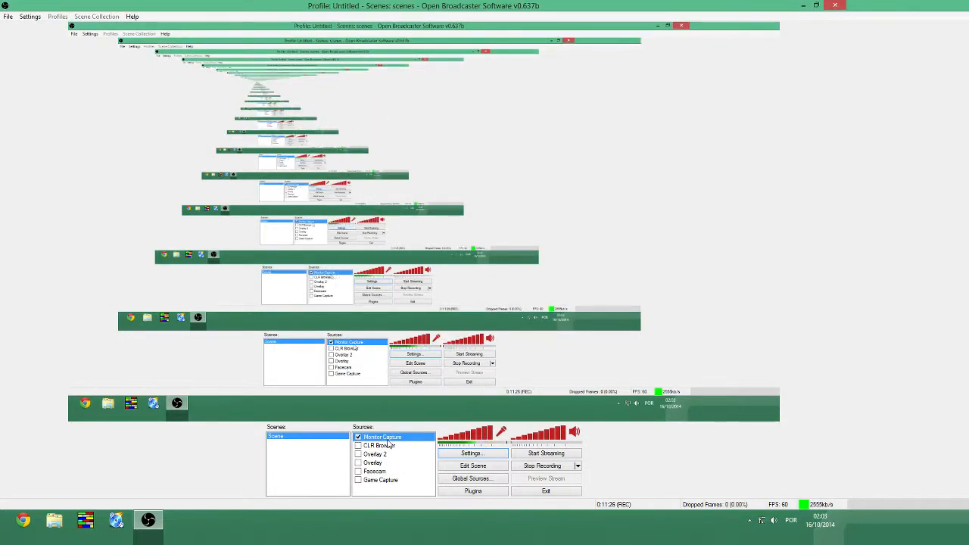
pyautogui.click(389, 446)
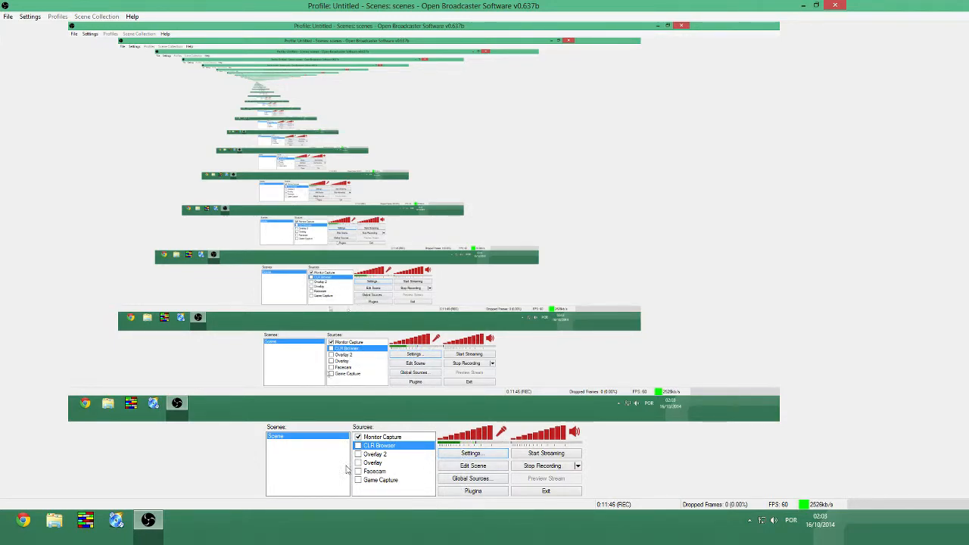
pyautogui.click(378, 457)
pyautogui.click(386, 461)
# Begin a Monitor Capture source with the suggested name, check its monitor choices, and cancel it
pyautogui.rightClick(386, 491)
pyautogui.moveTo(432, 497)
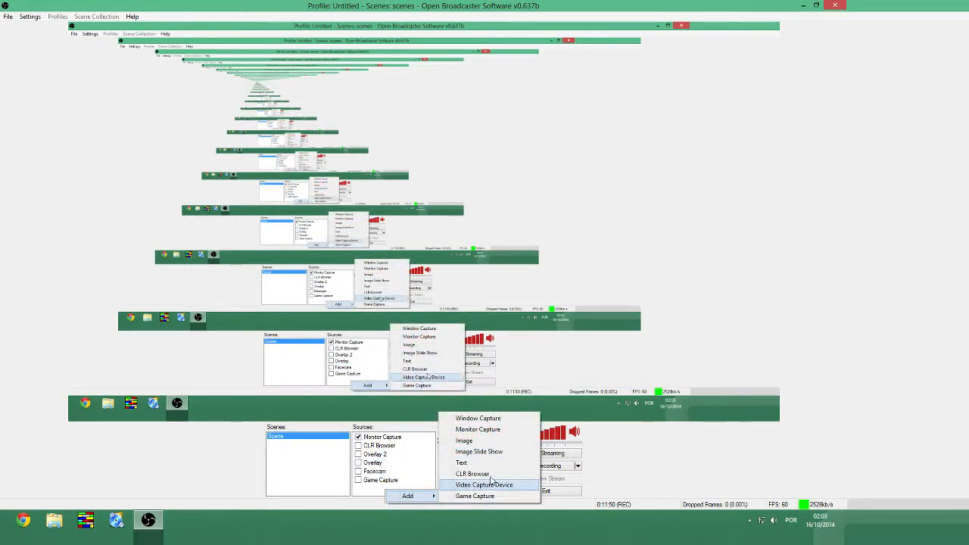
pyautogui.click(478, 431)
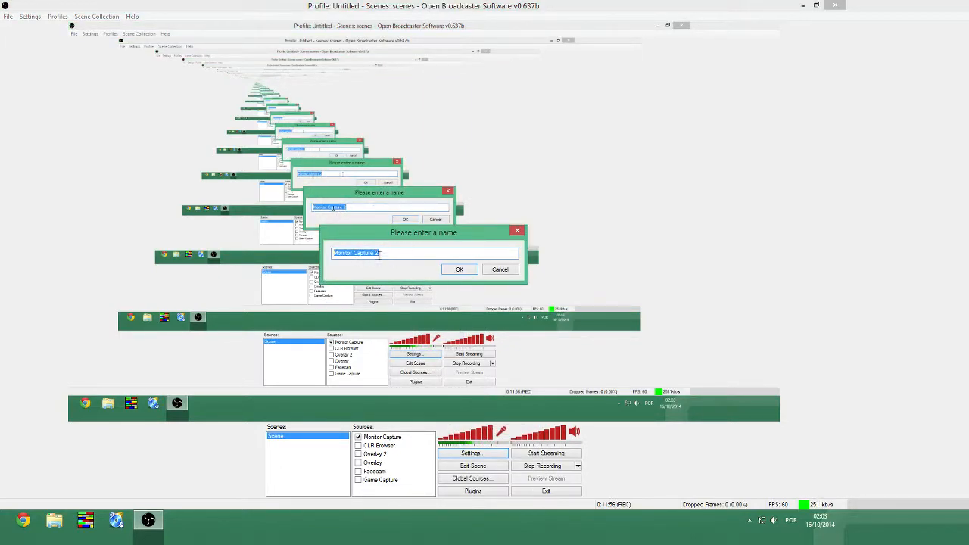
pyautogui.click(463, 269)
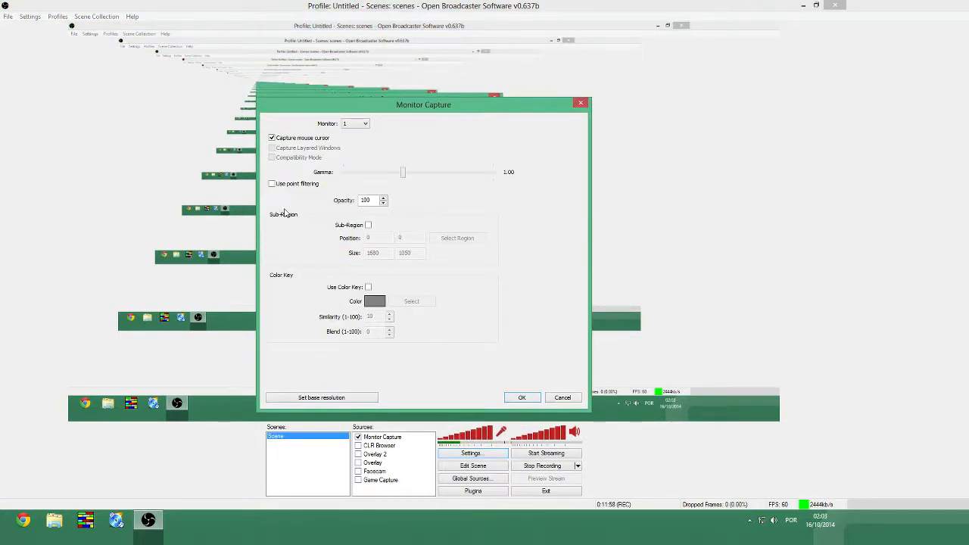
pyautogui.click(364, 126)
pyautogui.click(364, 126)
pyautogui.click(561, 397)
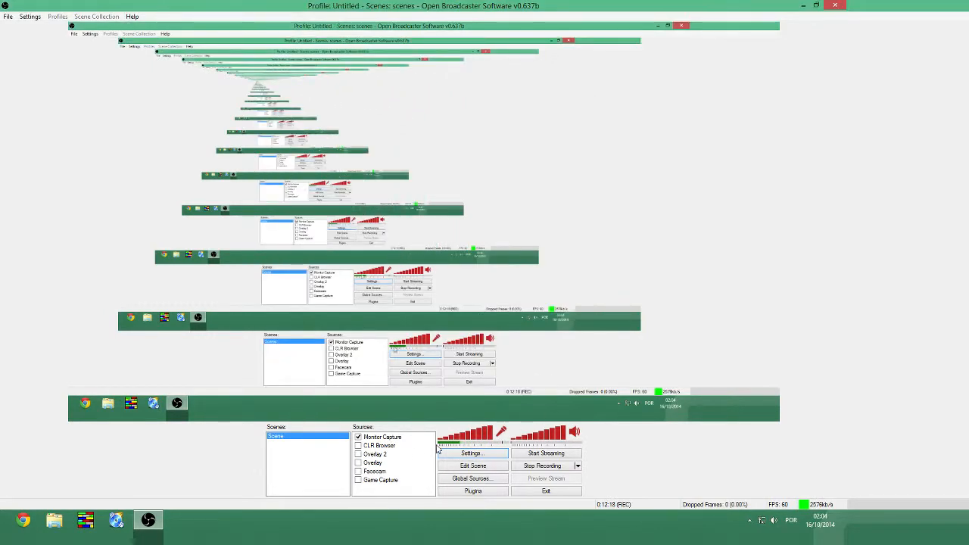
# Begin an Image source named Overlay 3, look over its image options, and cancel it
pyautogui.rightClick(384, 491)
pyautogui.moveTo(425, 499)
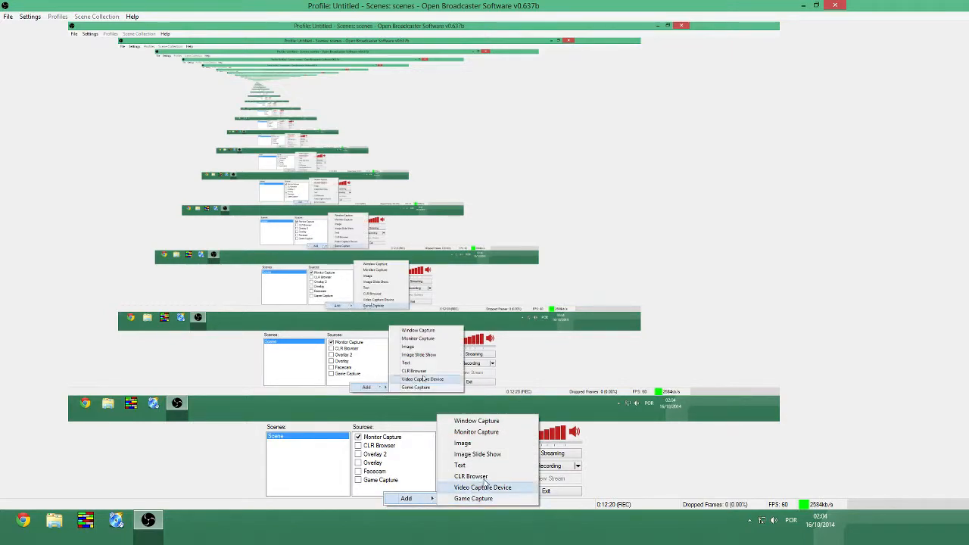
pyautogui.click(464, 446)
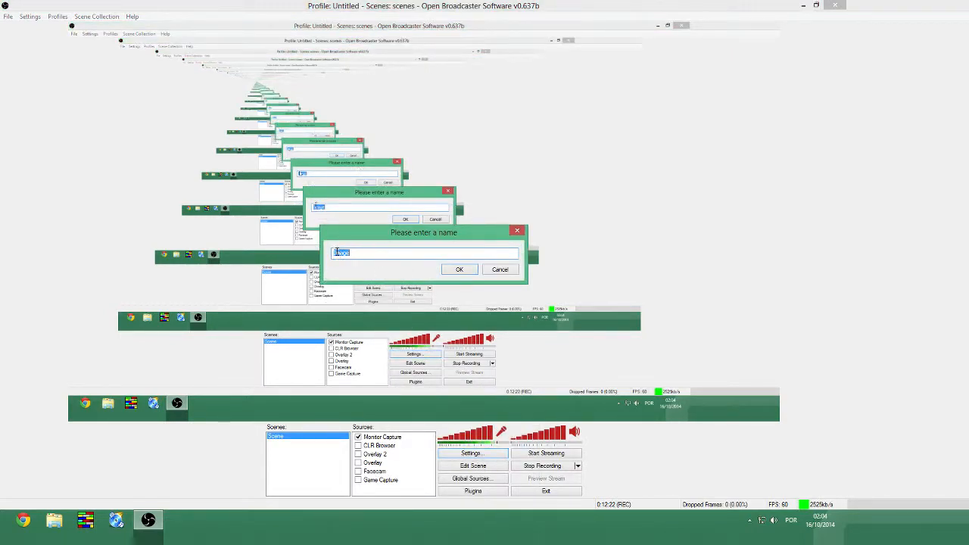
pyautogui.write('Overlay 3')
pyautogui.press('Return')
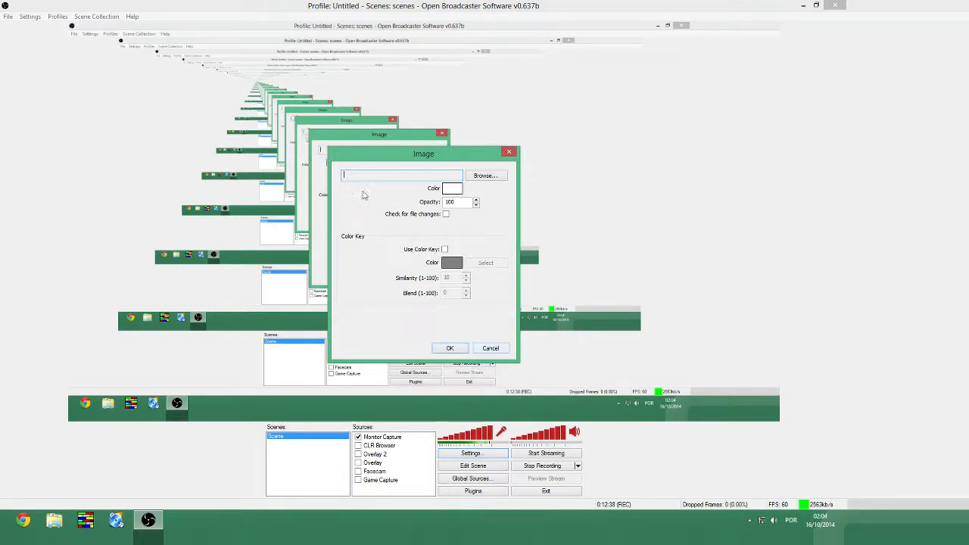
pyautogui.click(491, 348)
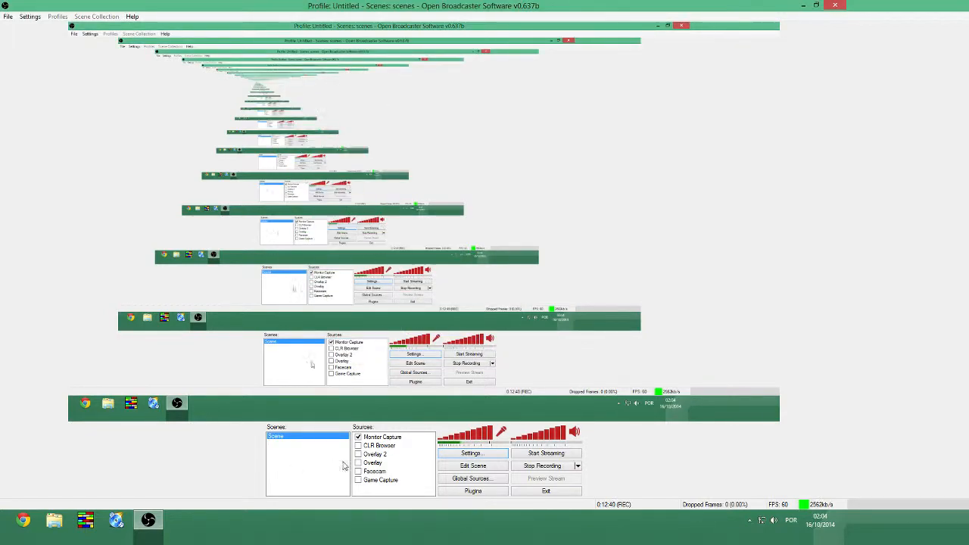
# Look over the timing, fading and randomize options for a new Image Slide Show source, and close them without adding images
pyautogui.rightClick(400, 493)
pyautogui.moveTo(435, 497)
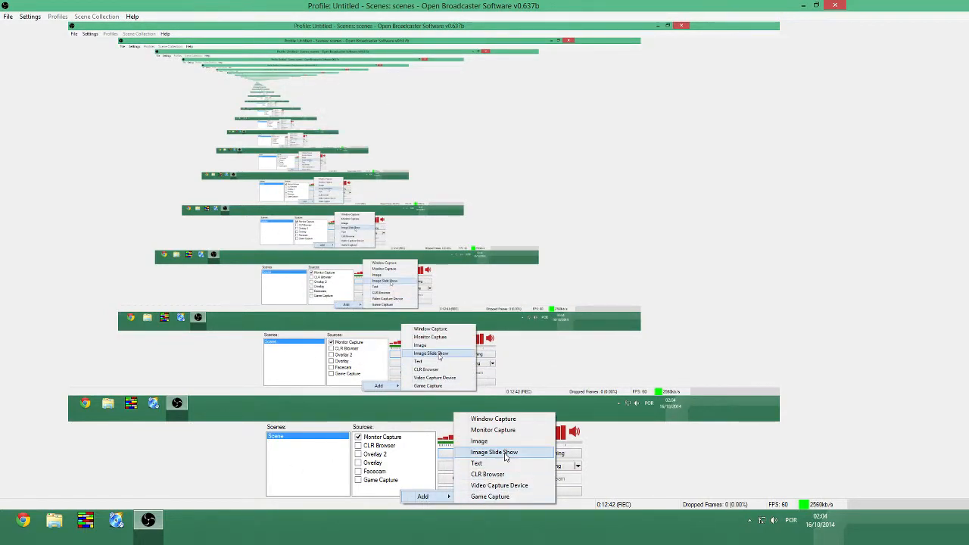
pyautogui.click(506, 453)
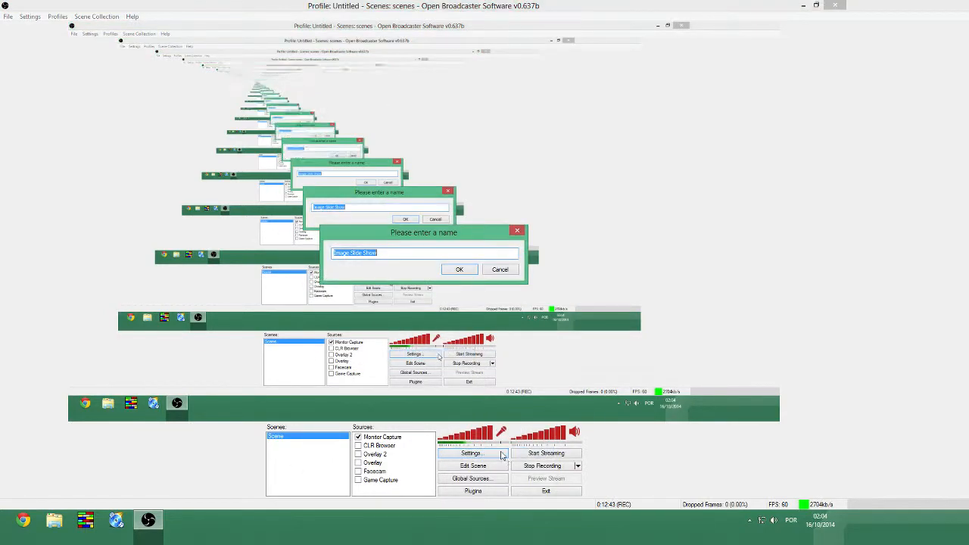
pyautogui.click(463, 269)
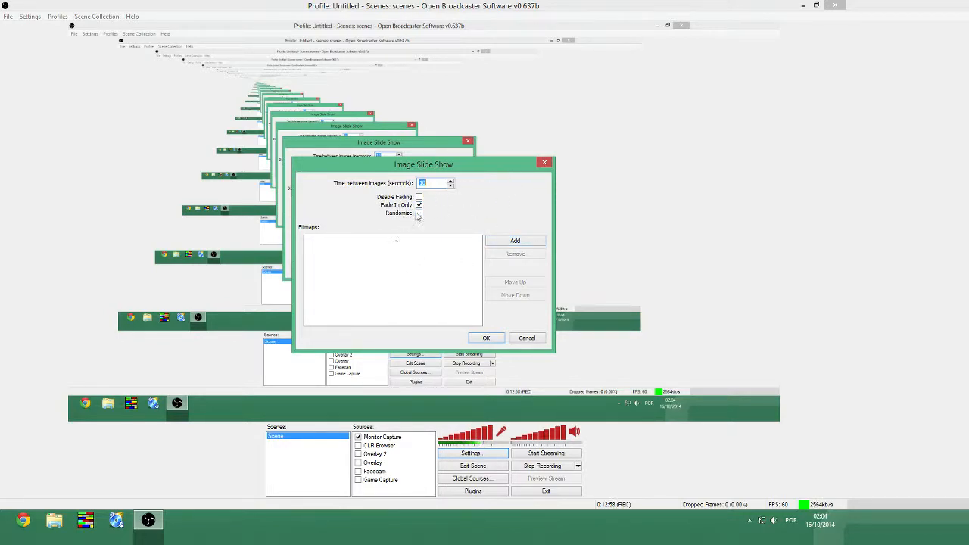
pyautogui.click(486, 338)
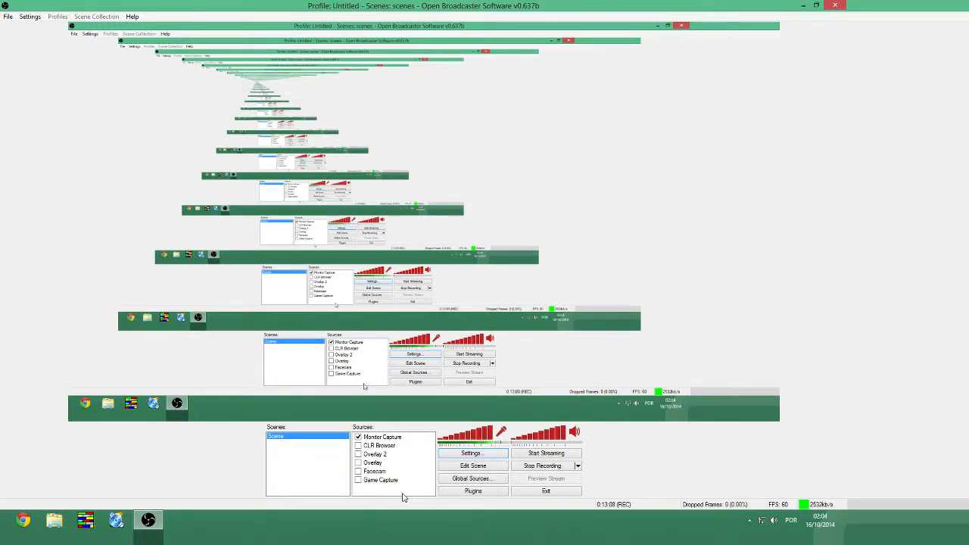
# Add a Text source named "Text 1 o 1" that displays "Megaberna 111"
pyautogui.rightClick(403, 498)
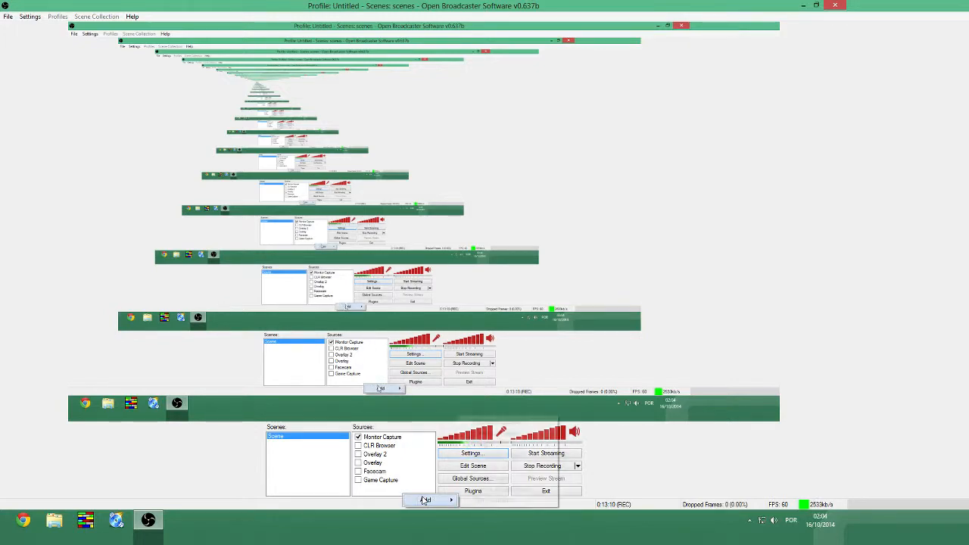
pyautogui.moveTo(435, 500)
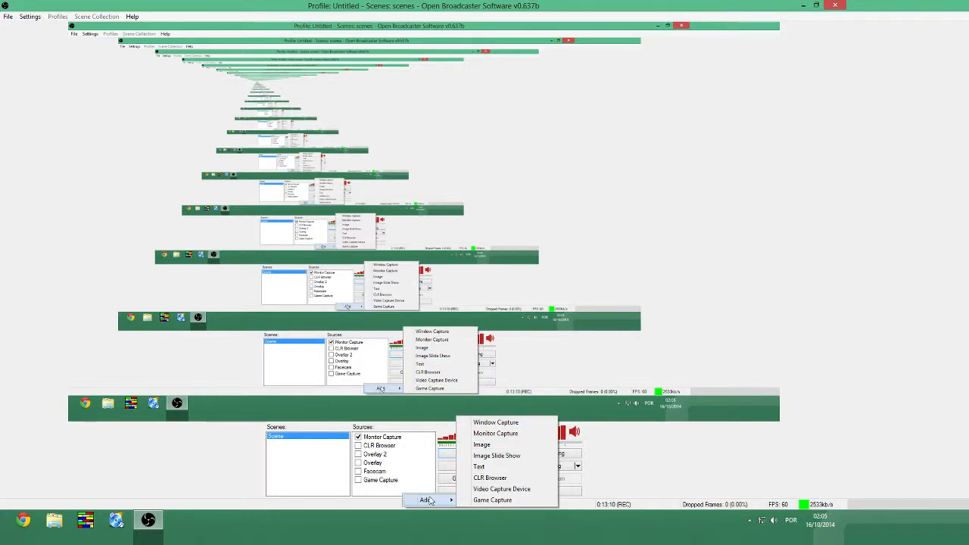
pyautogui.click(496, 470)
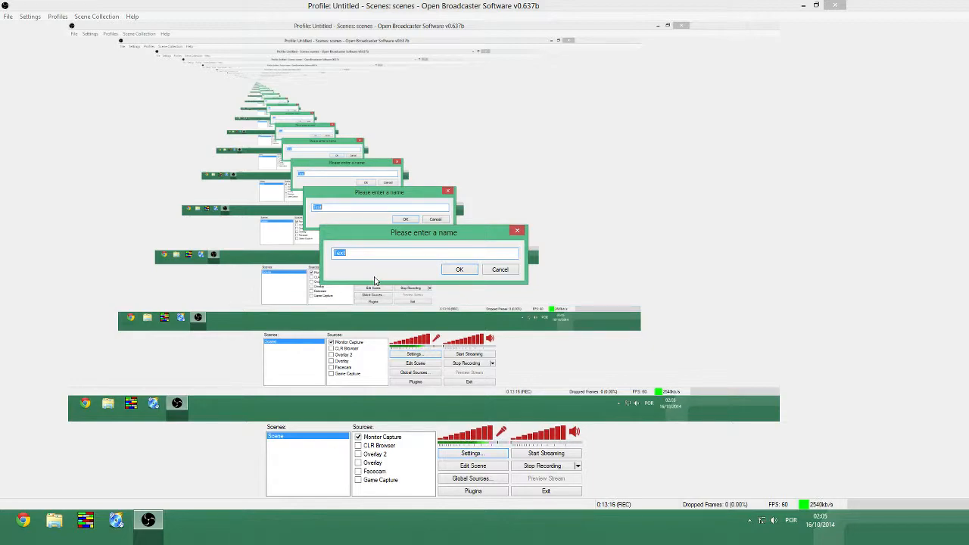
pyautogui.write('Text 1 o1')
pyautogui.press('Return')
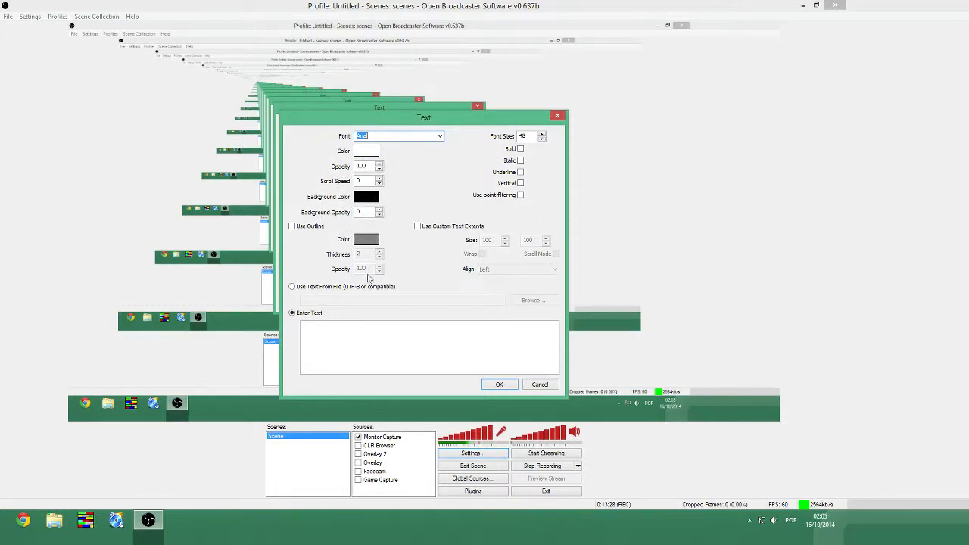
pyautogui.click(353, 337)
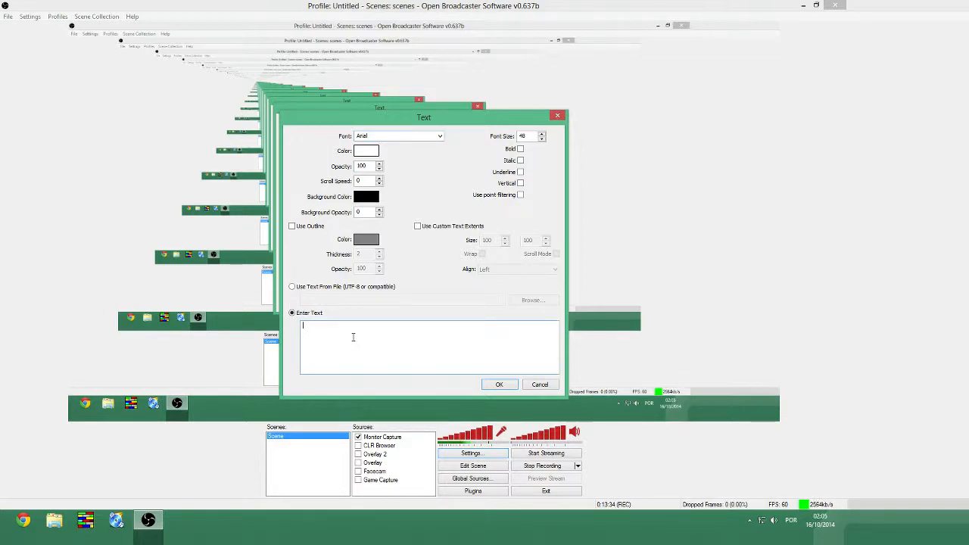
pyautogui.write('Megaberna 111')
pyautogui.click(499, 384)
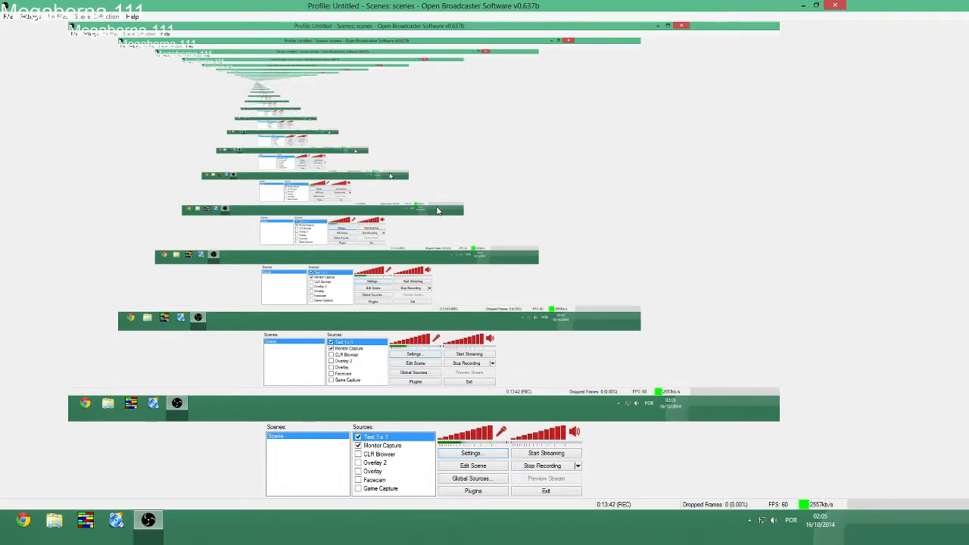
# Move the Megaberna 111 text down along the preview's left edge in scene editing, and turn Monitor Capture off and on again
pyautogui.click(477, 467)
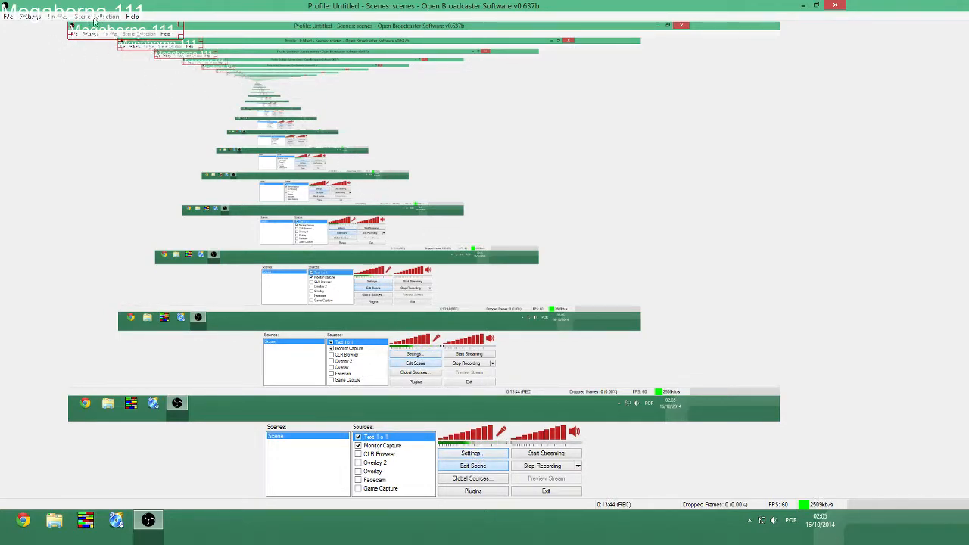
pyautogui.moveTo(102, 36); pyautogui.dragTo(103, 152)
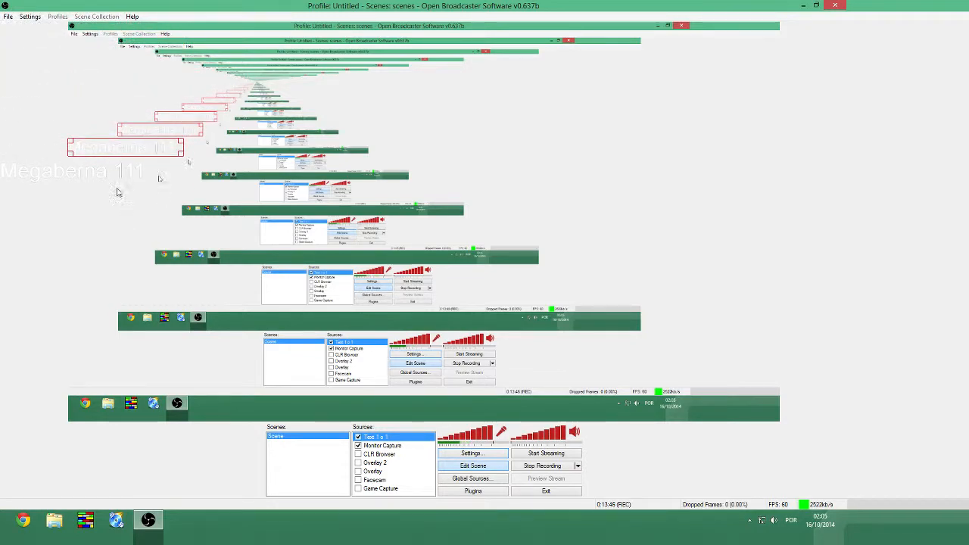
pyautogui.click(358, 447)
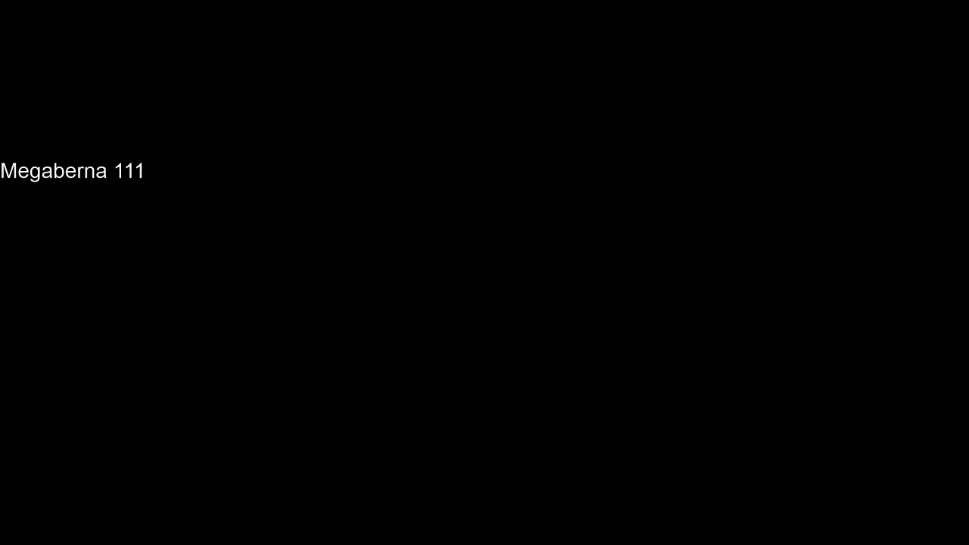
pyautogui.click(358, 447)
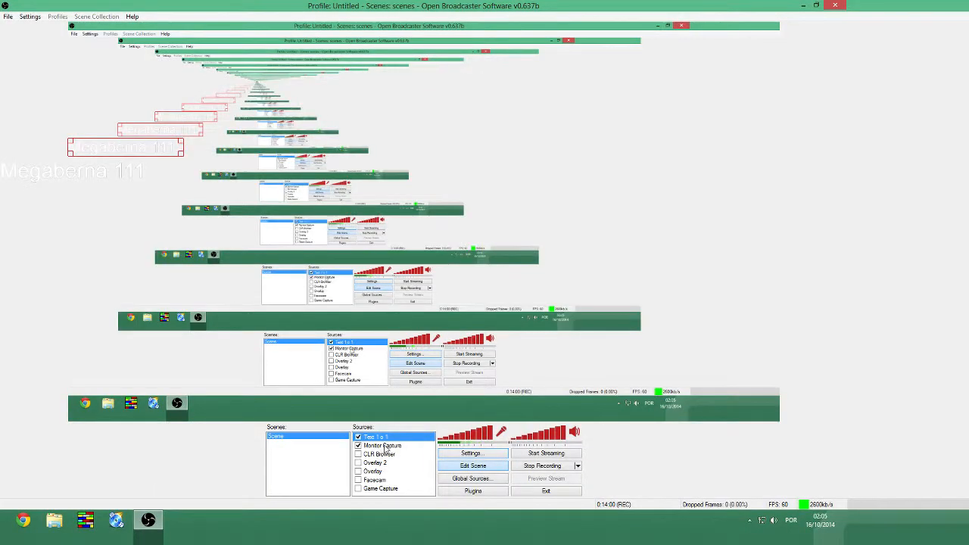
# Hide the "Text 1 o 1" source and remove it from the scene
pyautogui.click(358, 437)
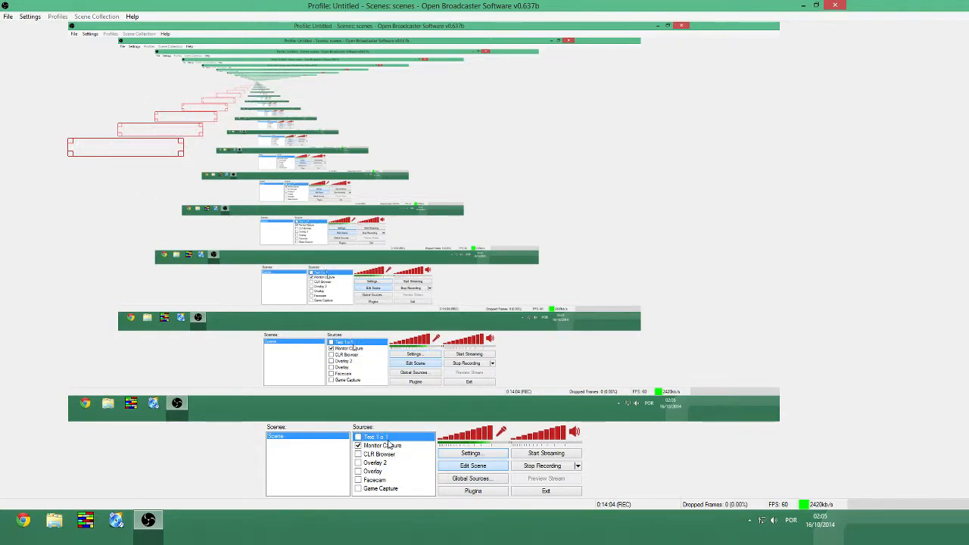
pyautogui.rightClick(380, 437)
pyautogui.click(424, 406)
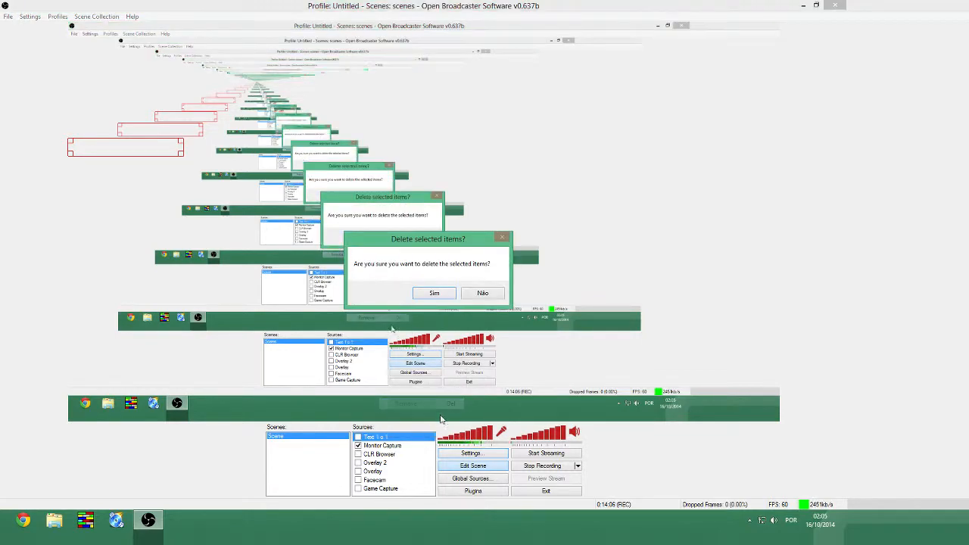
pyautogui.click(435, 295)
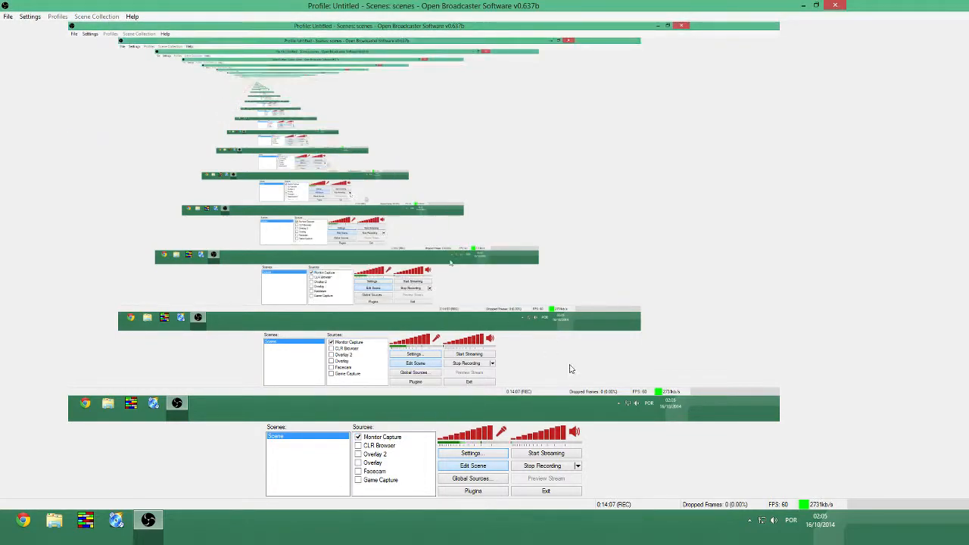
# Look over the source types that can be added, including Video Capture Device, without adding one
pyautogui.rightClick(399, 489)
pyautogui.moveTo(424, 496)
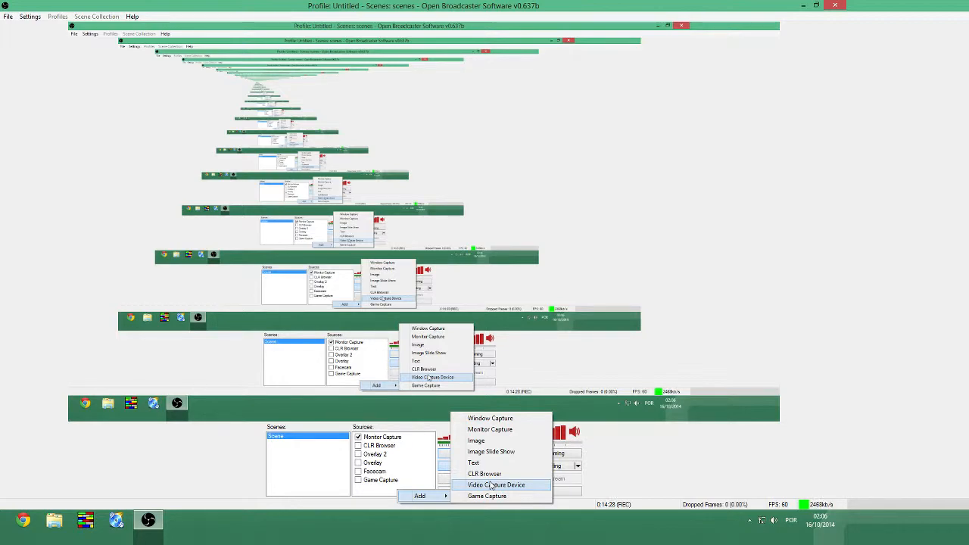
pyautogui.click(373, 493)
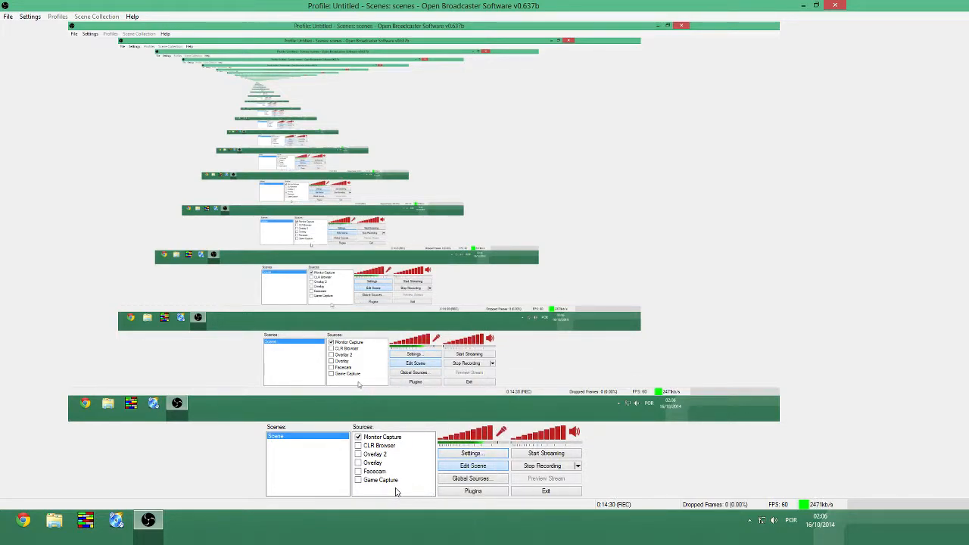
# Turn on the Facecam source and move it to the top of the source order
pyautogui.click(360, 472)
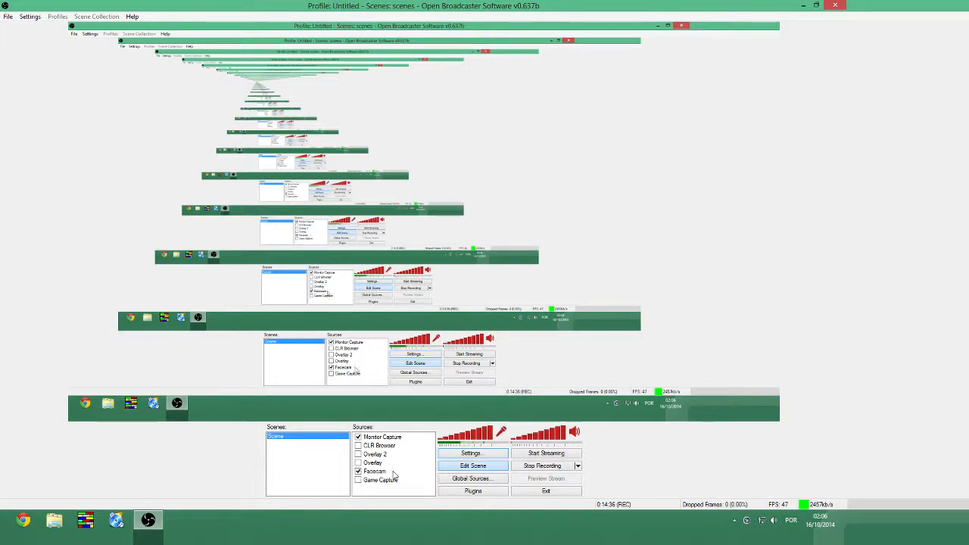
pyautogui.click(360, 472)
pyautogui.click(359, 472)
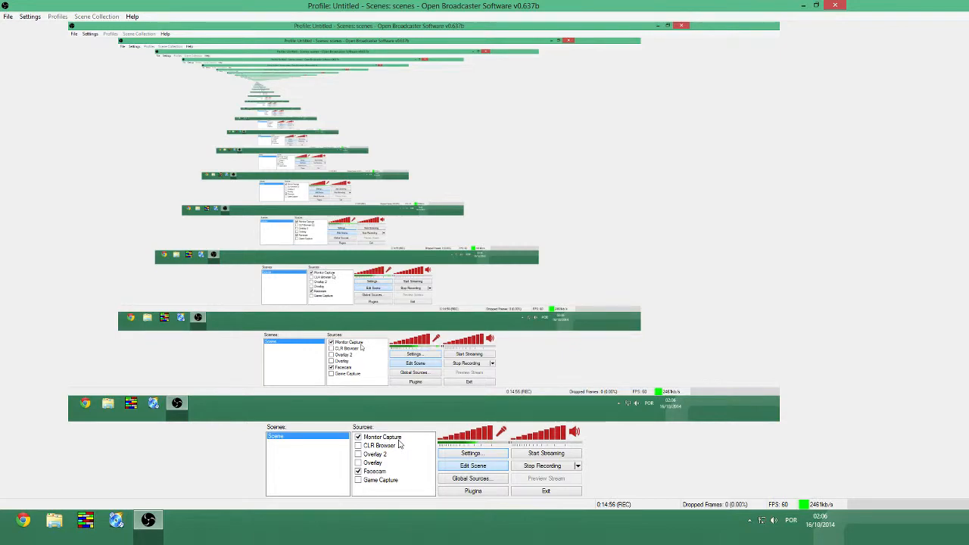
pyautogui.click(376, 474)
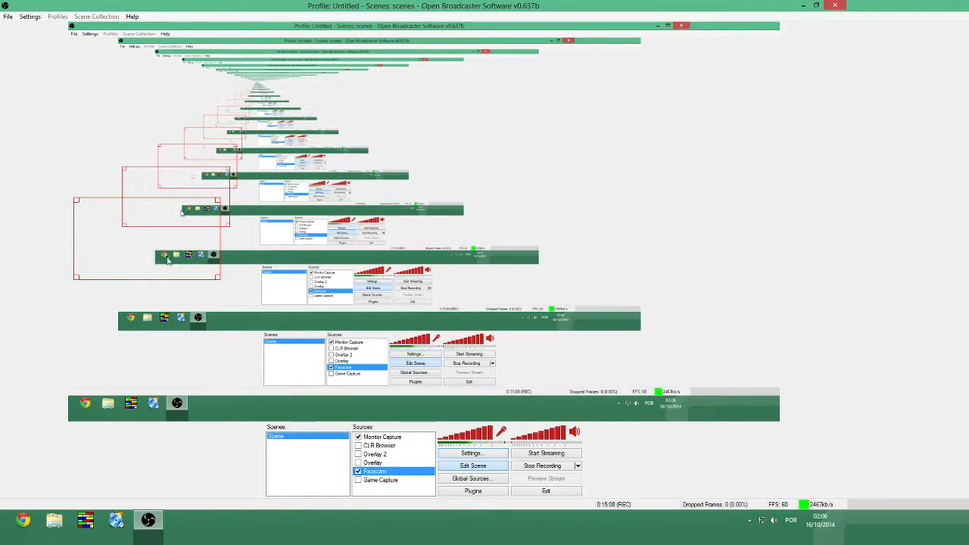
pyautogui.rightClick(391, 476)
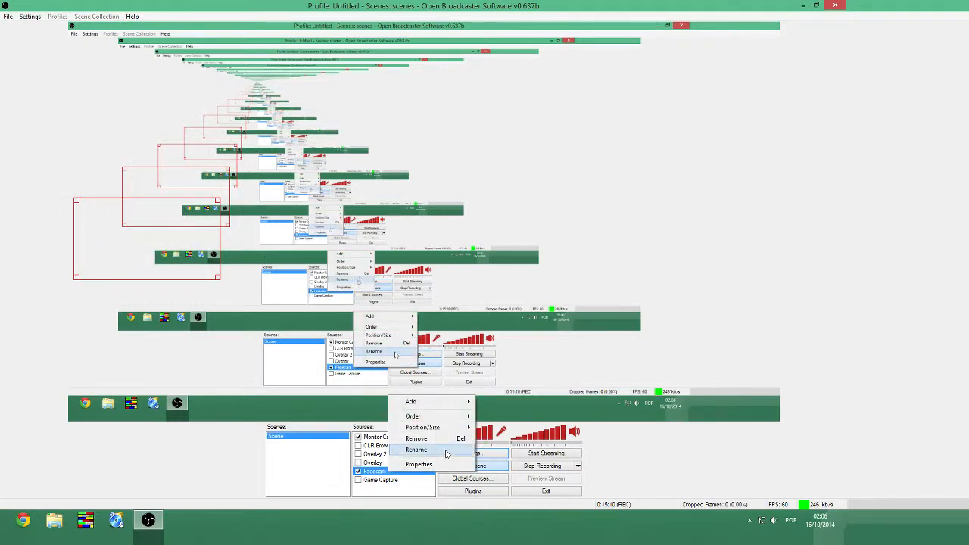
pyautogui.moveTo(447, 426)
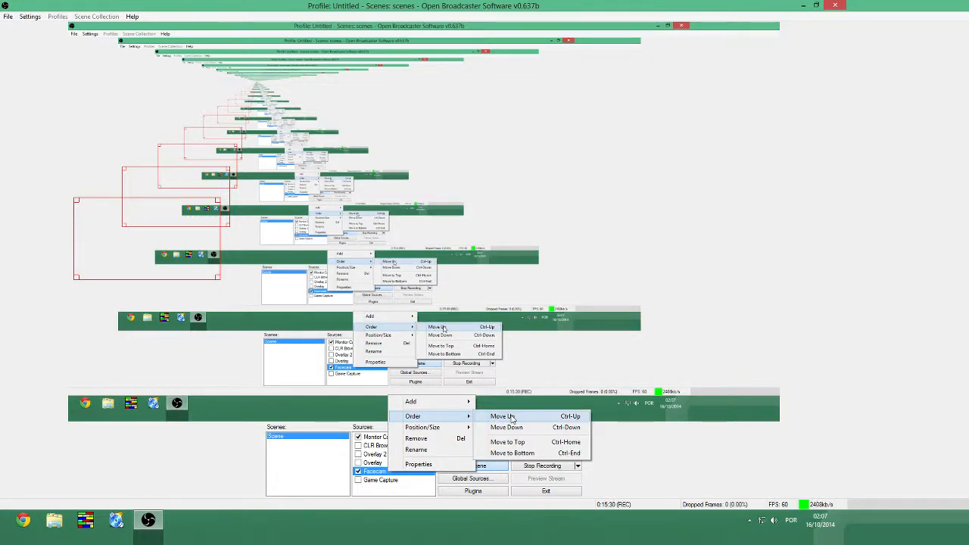
pyautogui.click(507, 441)
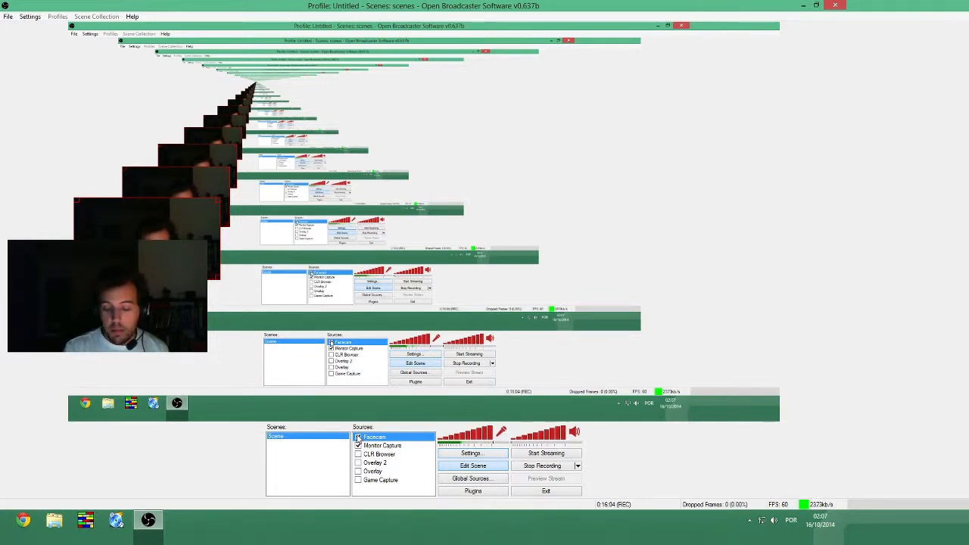
# Turn on the Overlay source, move it to the top of the source order, and toggle its visibility off and on
pyautogui.click(377, 474)
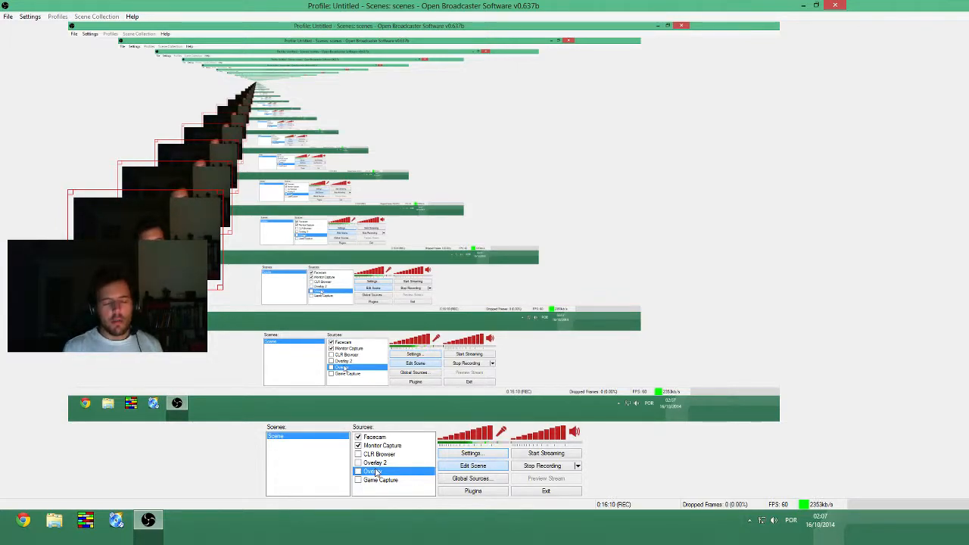
pyautogui.click(358, 472)
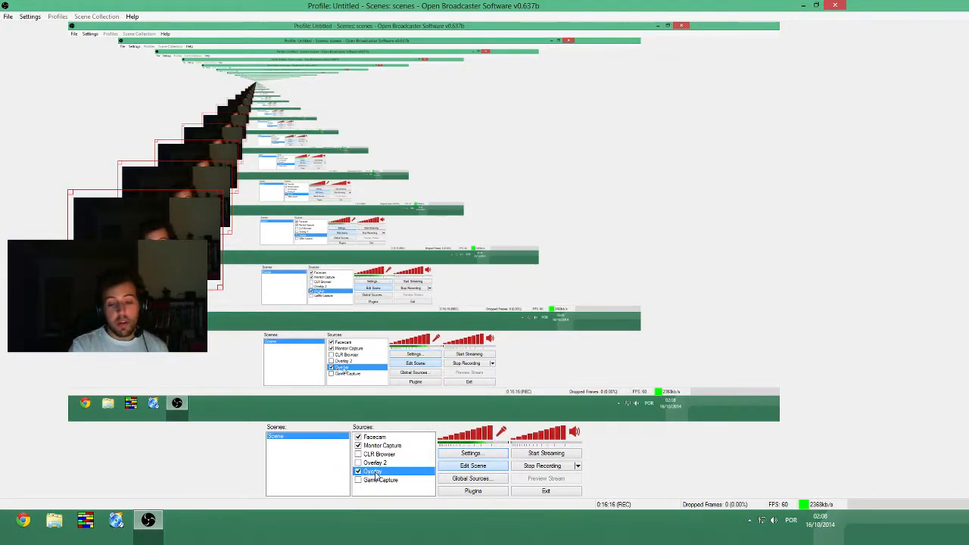
pyautogui.rightClick(375, 473)
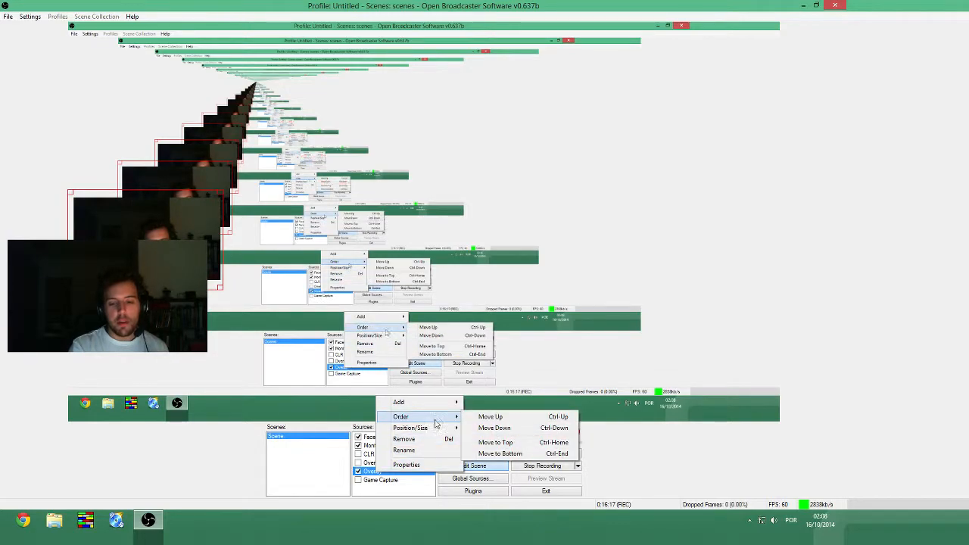
pyautogui.click(500, 442)
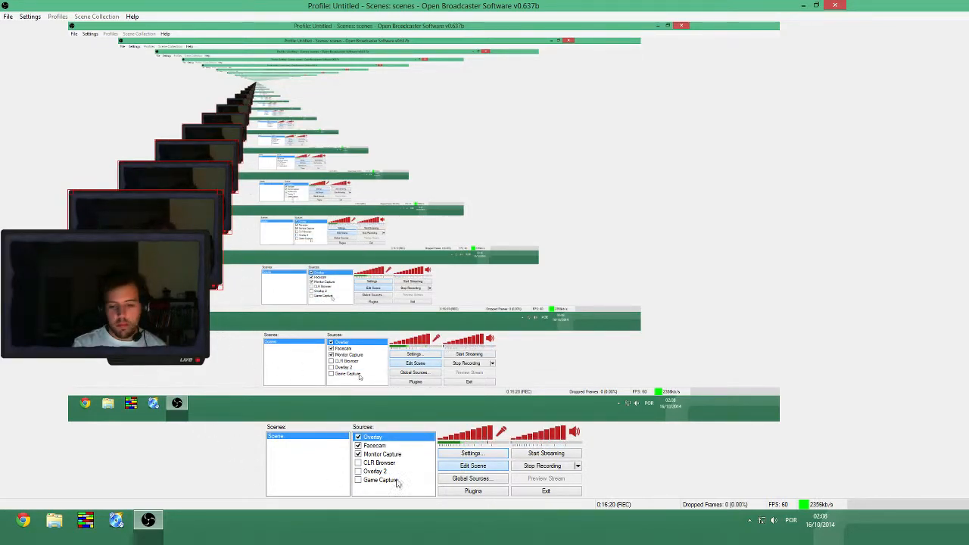
pyautogui.click(357, 439)
pyautogui.click(358, 439)
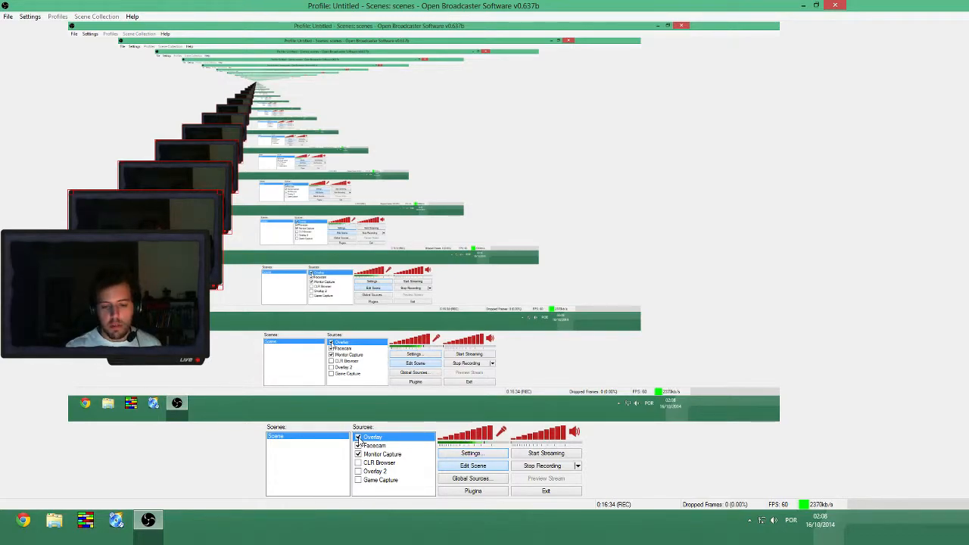
# Replace Overlay with Overlay 2 as the visible webcam frame, moving Overlay 2 to the top of the source order
pyautogui.click(358, 436)
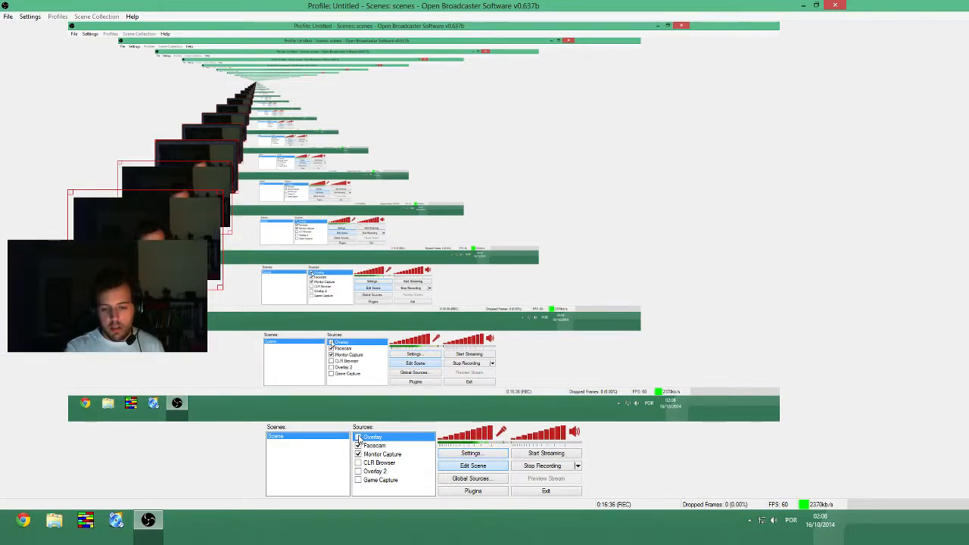
pyautogui.click(359, 471)
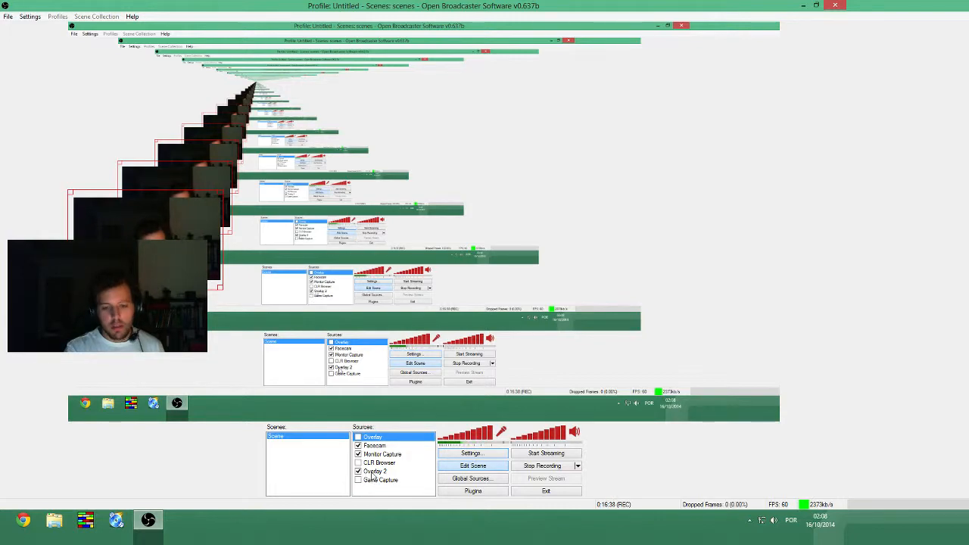
pyautogui.rightClick(378, 471)
pyautogui.moveTo(426, 423)
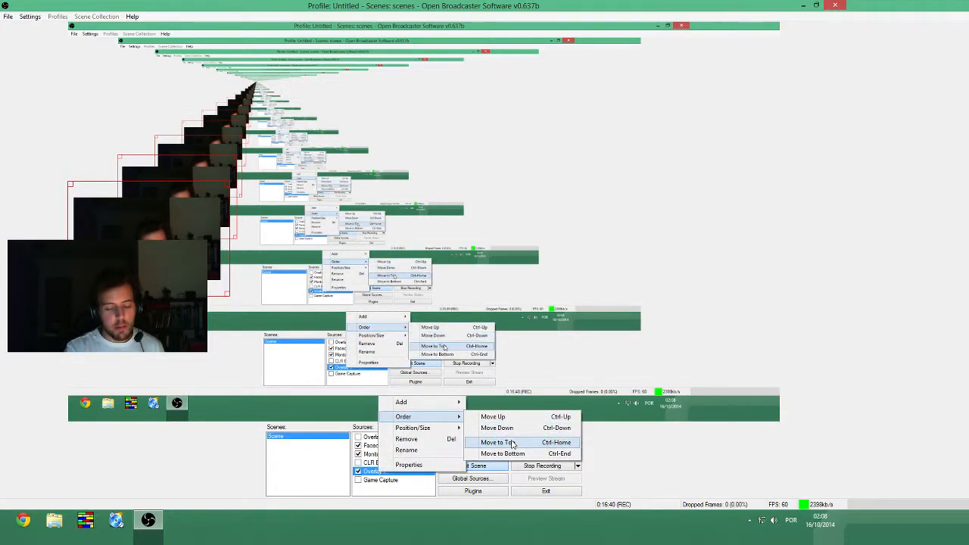
pyautogui.click(502, 442)
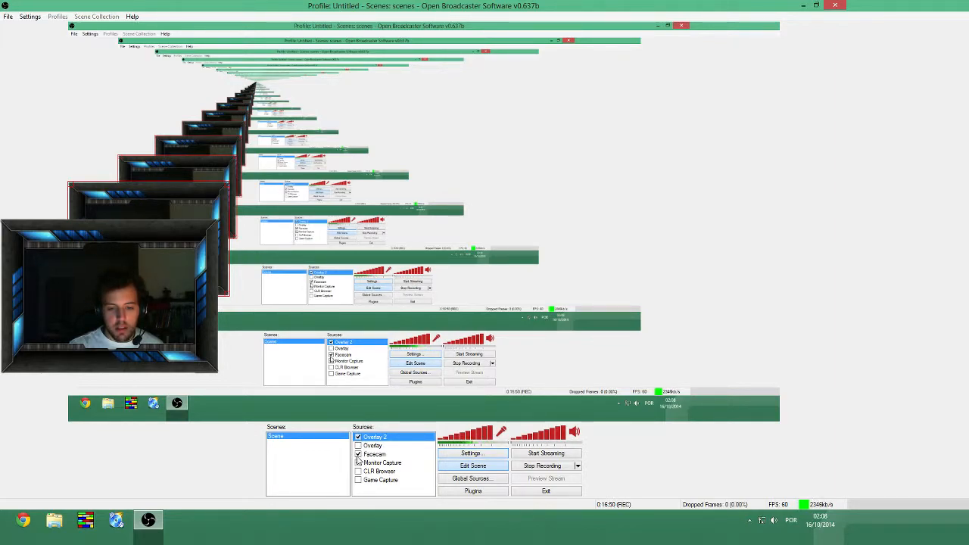
# Turn off the Facecam and Overlay 2 sources, and check the list of addable source types
pyautogui.click(358, 457)
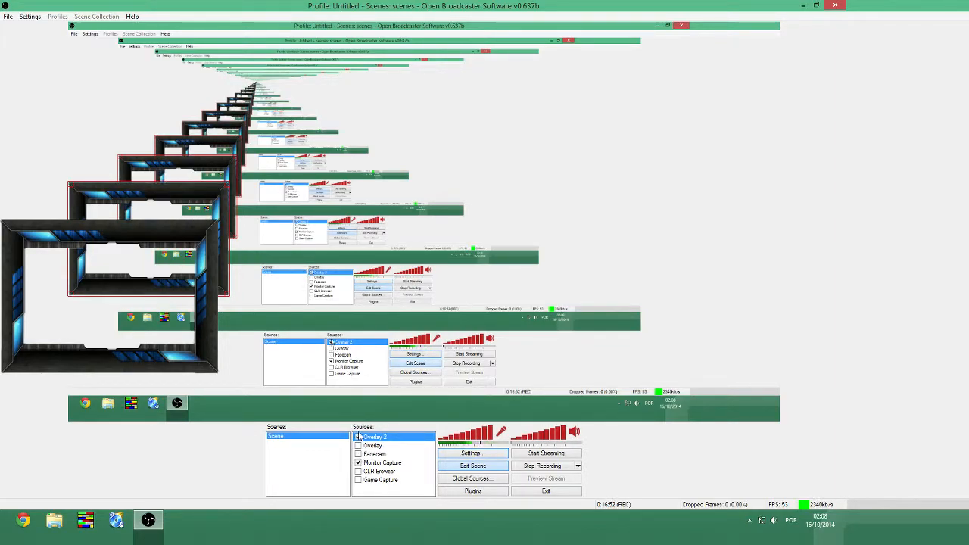
pyautogui.click(358, 437)
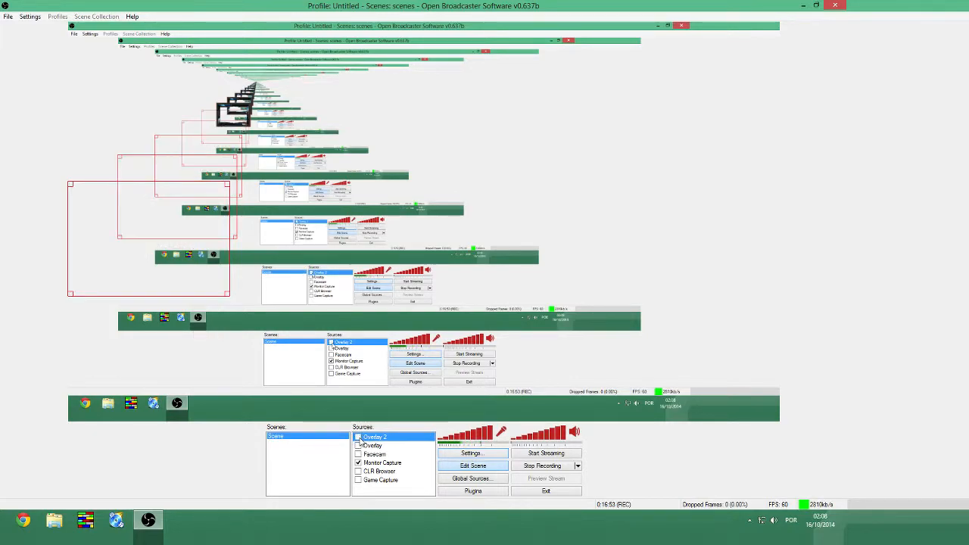
pyautogui.rightClick(387, 491)
pyautogui.moveTo(428, 493)
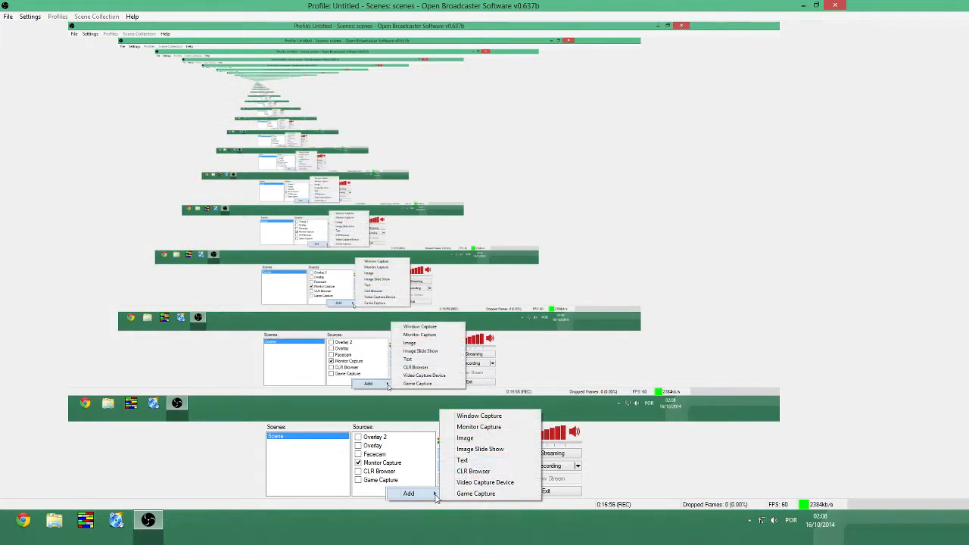
pyautogui.click(371, 494)
# Choose "[csgo]: Counter-Strike: Global Offensive" as the application in the Game Capture source's properties and accept
pyautogui.rightClick(397, 483)
pyautogui.click(428, 475)
pyautogui.moveTo(259, 28); pyautogui.dragTo(441, 53)
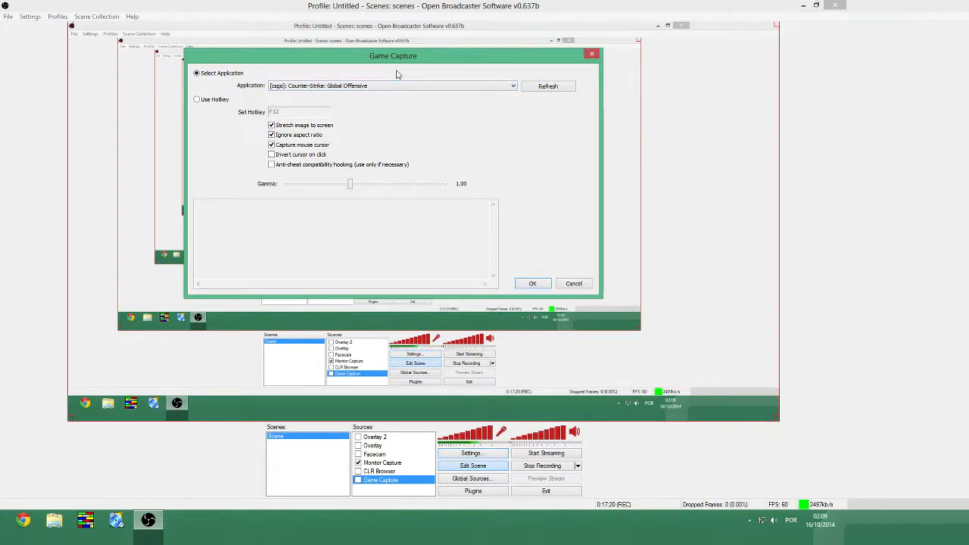
pyautogui.click(324, 88)
pyautogui.click(330, 97)
pyautogui.click(321, 86)
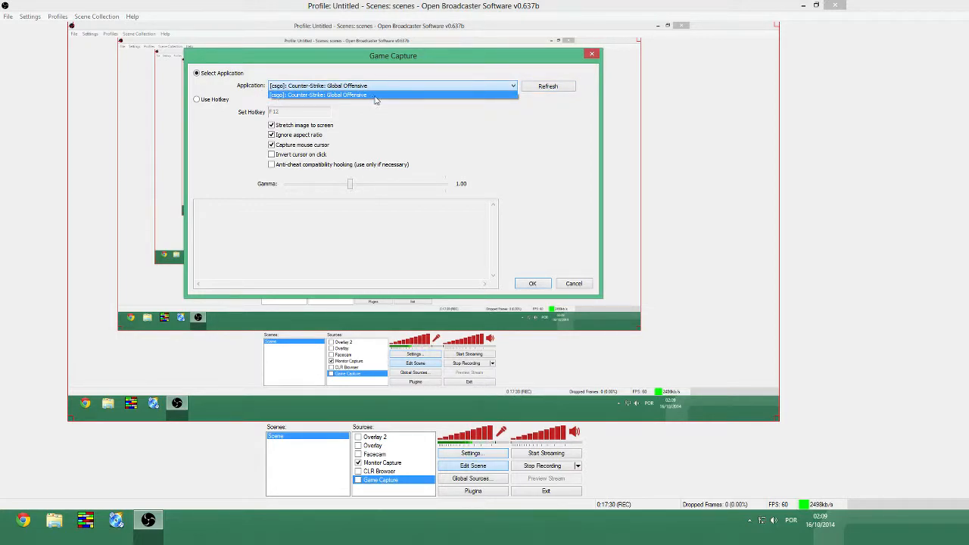
pyautogui.click(316, 94)
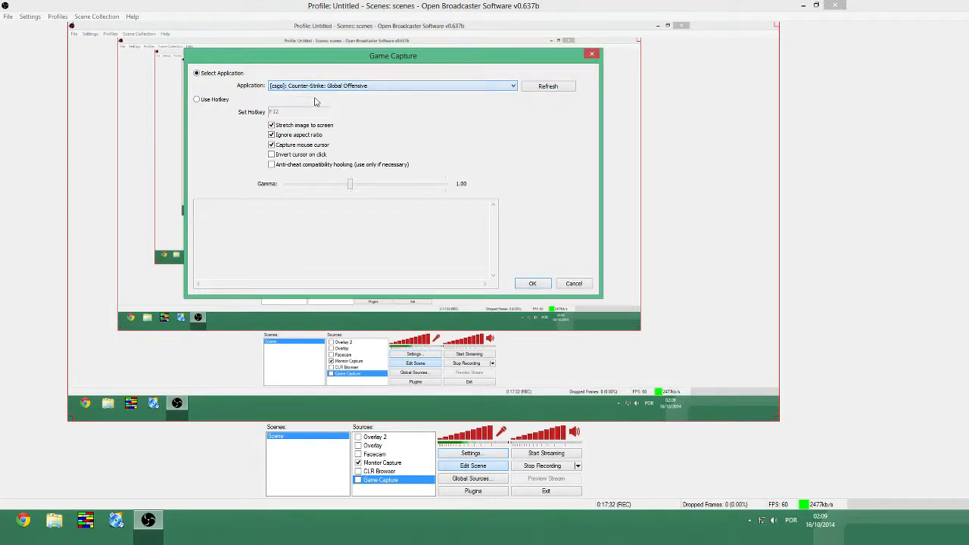
pyautogui.click(529, 284)
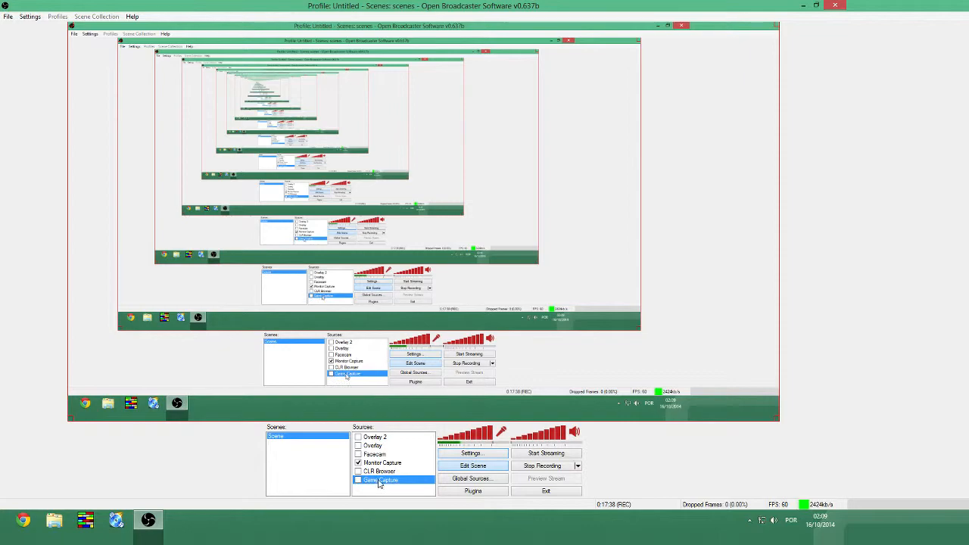
# Review the Game Capture source's stretch, aspect ratio, cursor, anti-cheat and gamma options, and close its properties
pyautogui.rightClick(399, 491)
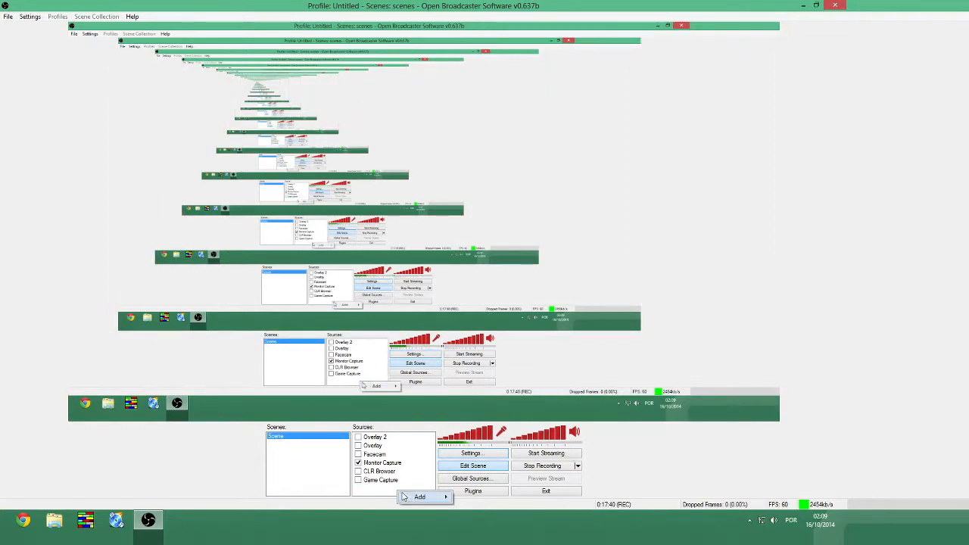
pyautogui.moveTo(412, 498)
pyautogui.click(385, 490)
pyautogui.rightClick(371, 480)
pyautogui.click(402, 472)
pyautogui.moveTo(236, 33); pyautogui.dragTo(449, 64)
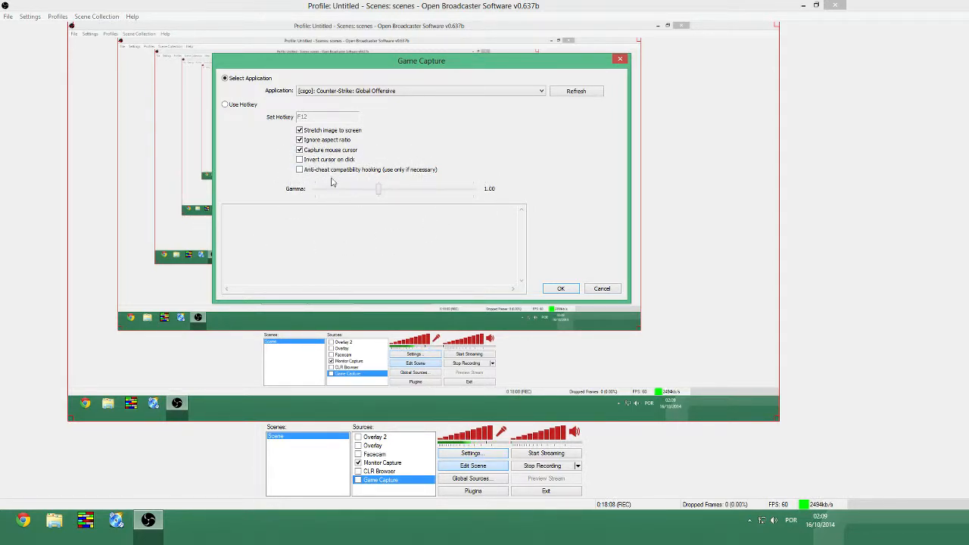
pyautogui.click(561, 289)
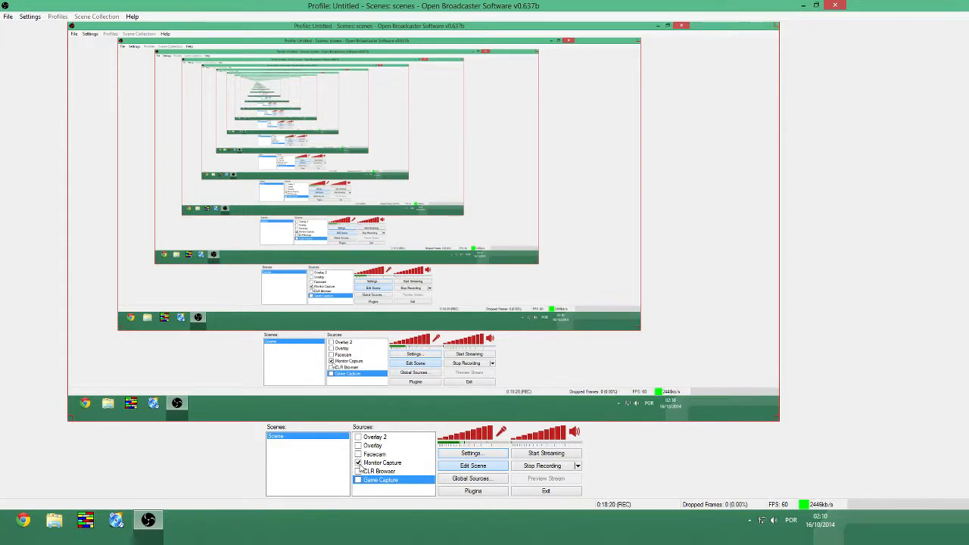
# Look through the addable source types down to Game Capture once more, and leave without adding one
pyautogui.rightClick(395, 489)
pyautogui.moveTo(415, 498)
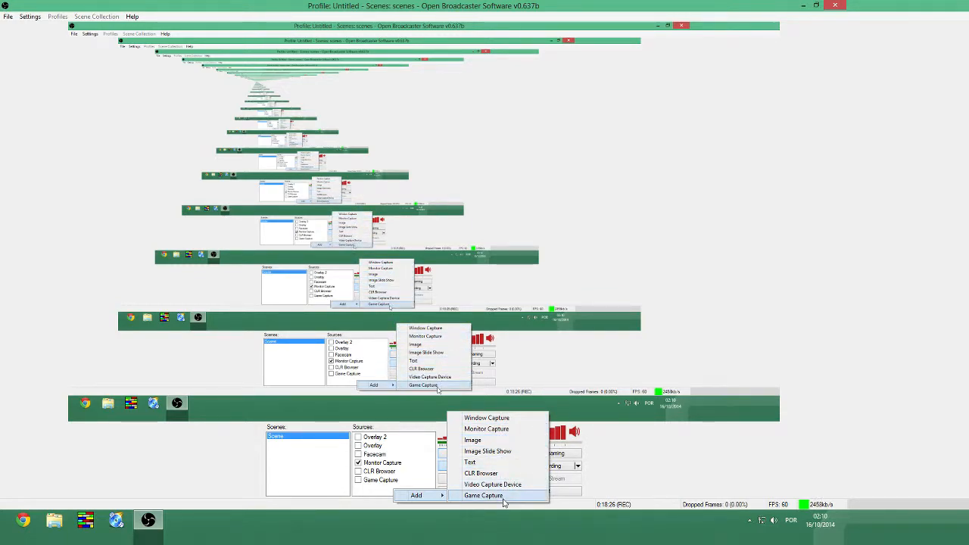
pyautogui.click(309, 490)
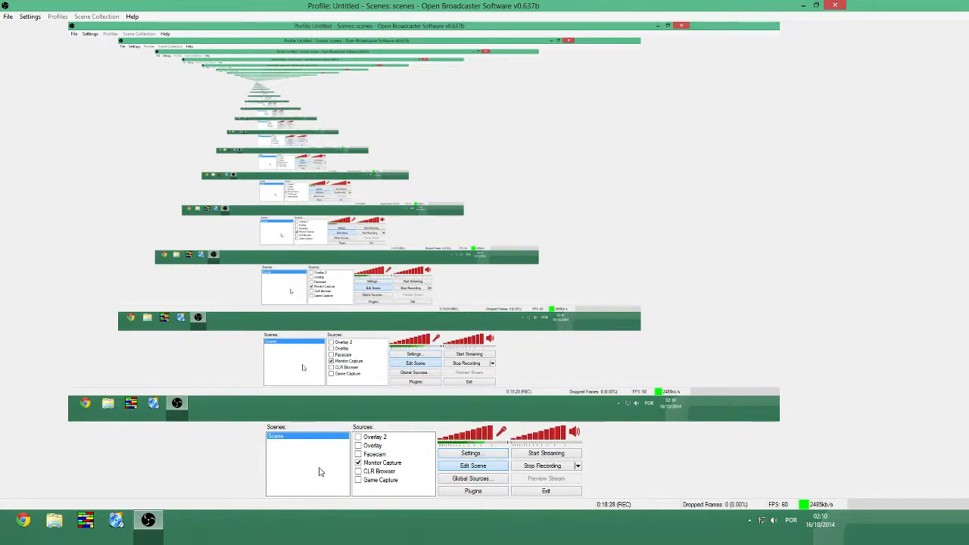